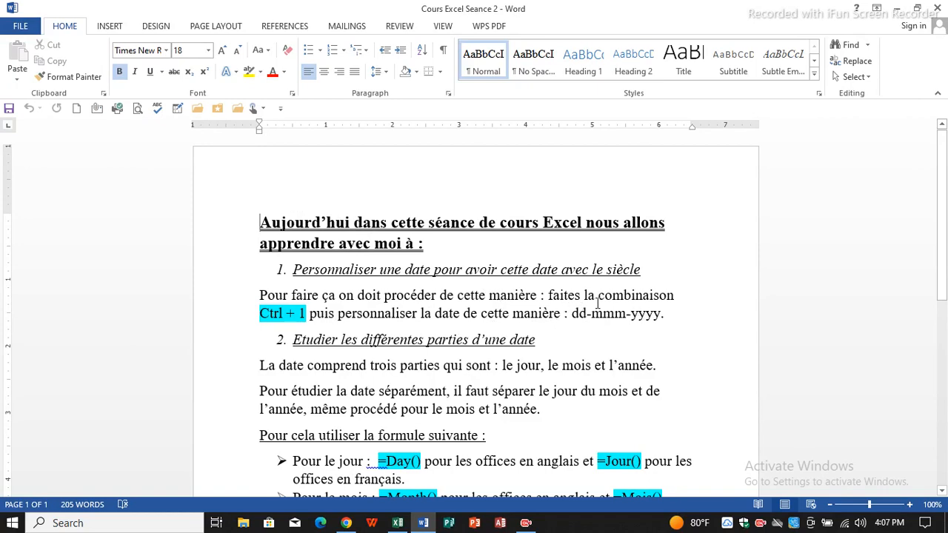
# Look at the date in A3 of the Excel workbook, and check the date-format instructions in the Word course document
pyautogui.click(398, 523)
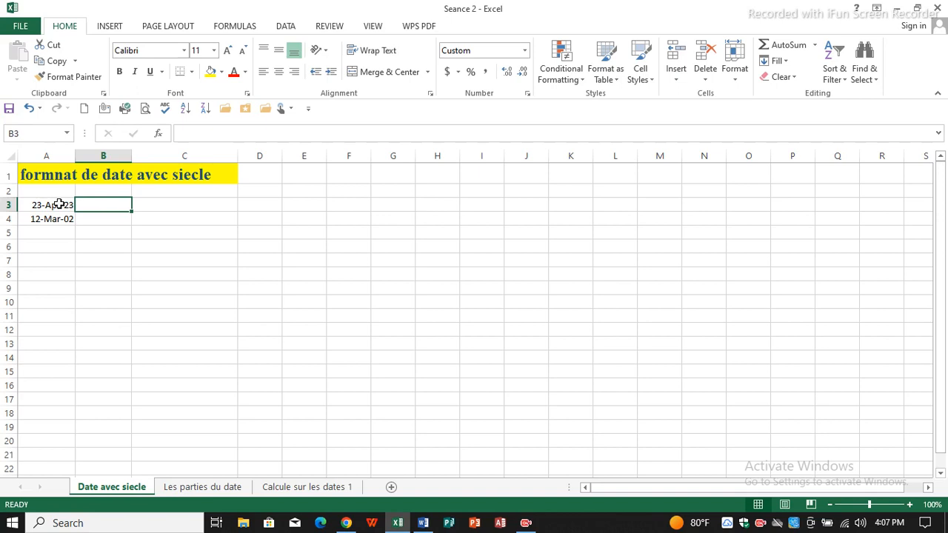
pyautogui.click(59, 204)
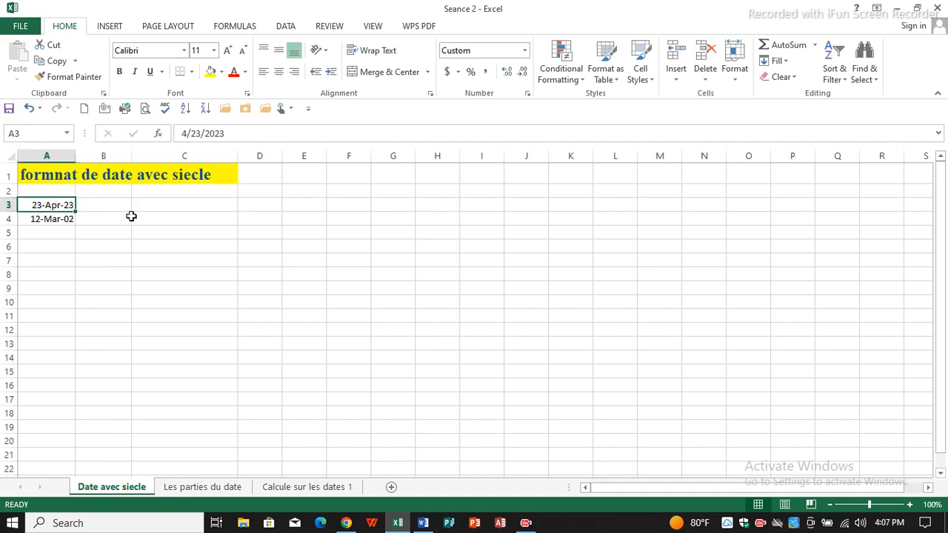
pyautogui.click(423, 524)
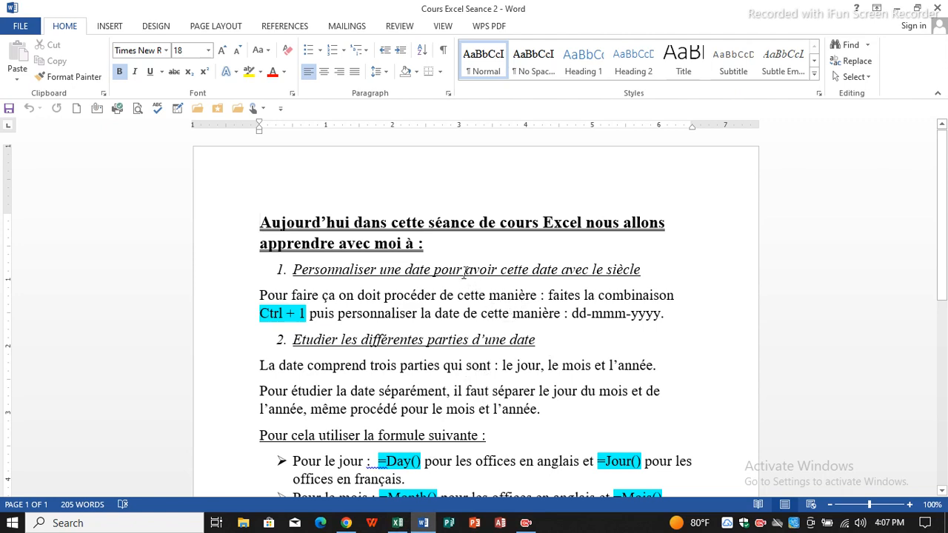
# Switch to Excel and enter the note "faites Ctrl +1" in cell E7 of the Date avec siecle sheet
pyautogui.click(398, 522)
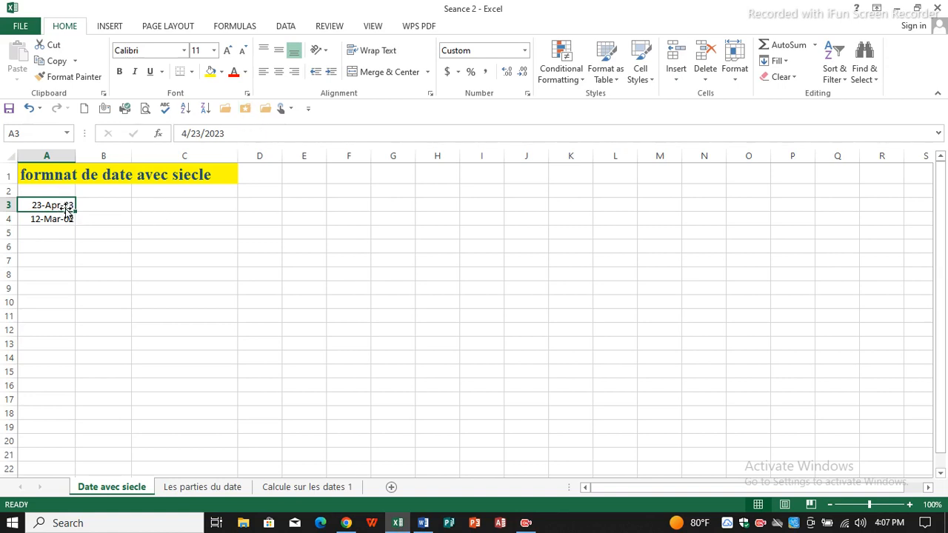
pyautogui.click(293, 263)
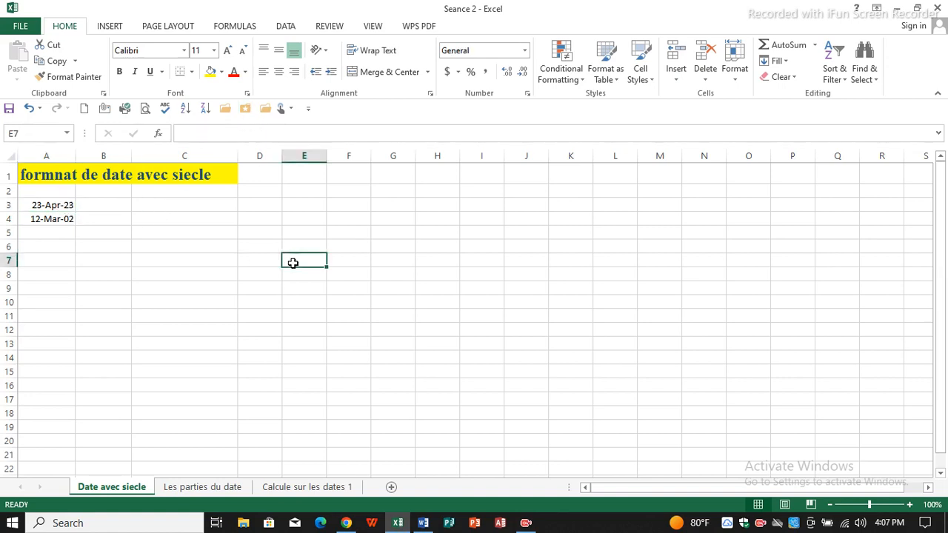
pyautogui.write('fai')
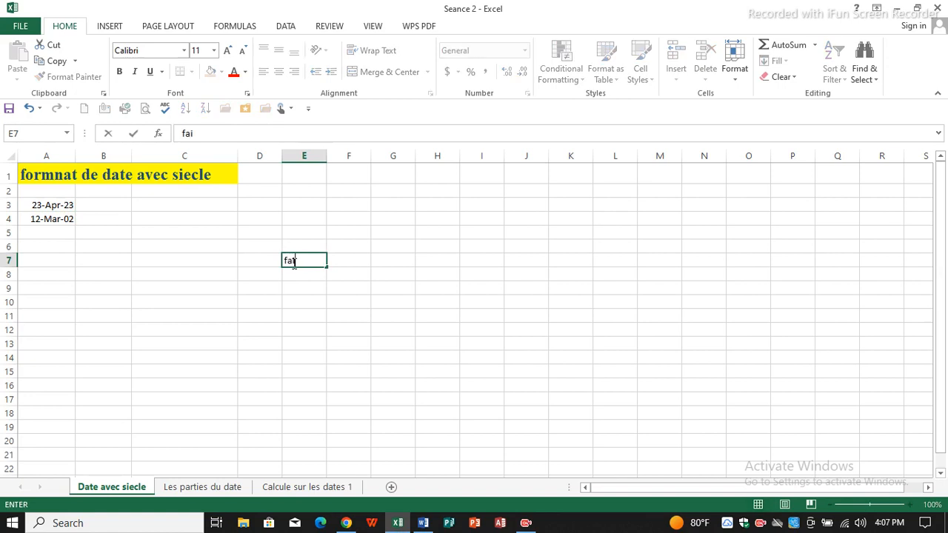
pyautogui.write('tes Ctrl +1')
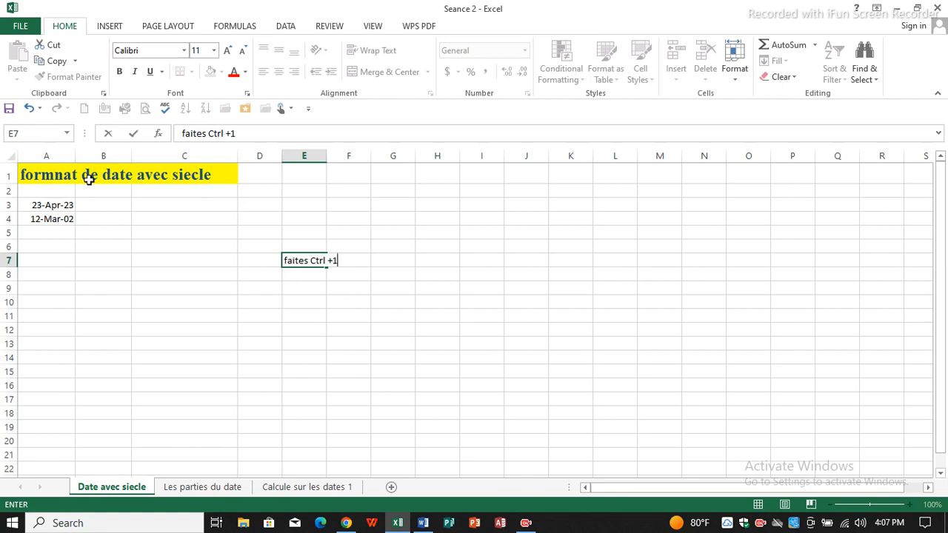
# Apply the custom number format dd-mmm-yyyy to the date in A3
pyautogui.click(57, 206)
pyautogui.hotkey('ctrl', '1')
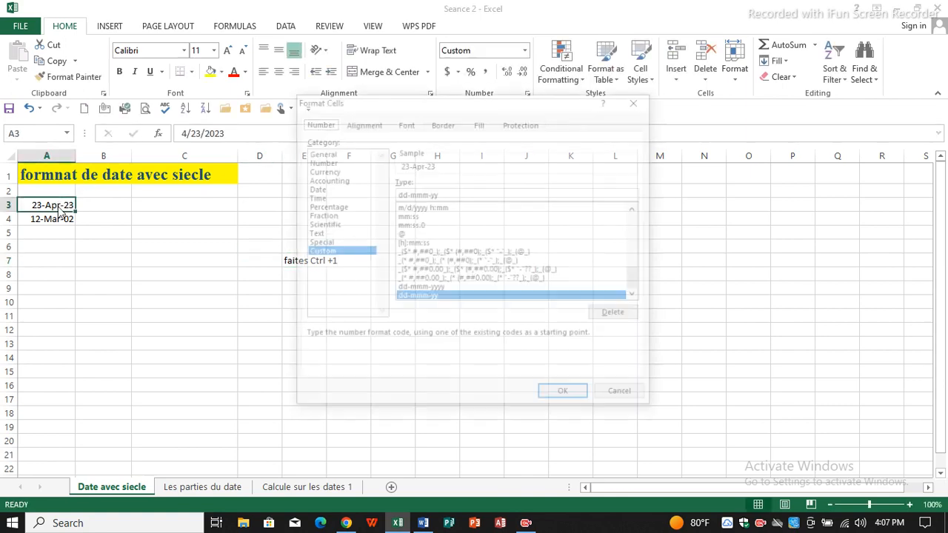
pyautogui.click(442, 193)
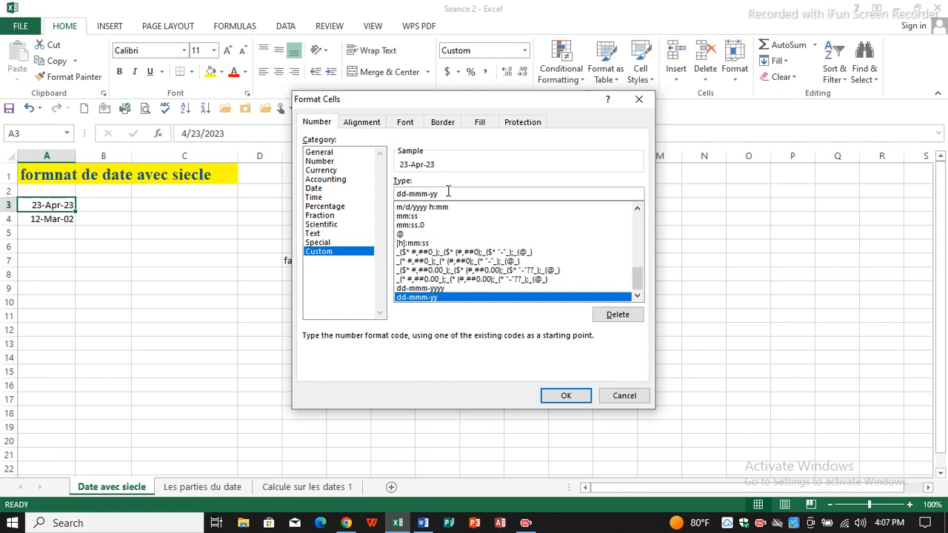
pyautogui.write('yy')
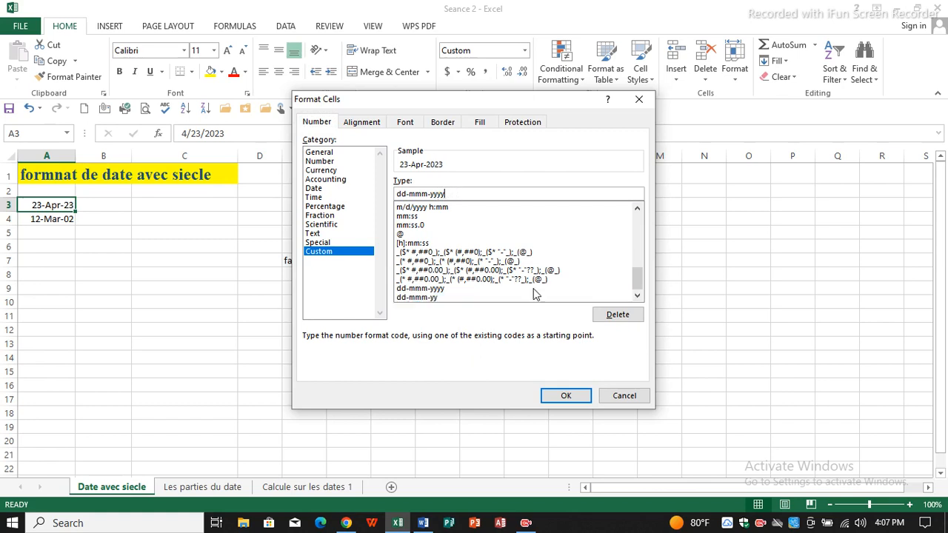
pyautogui.click(571, 394)
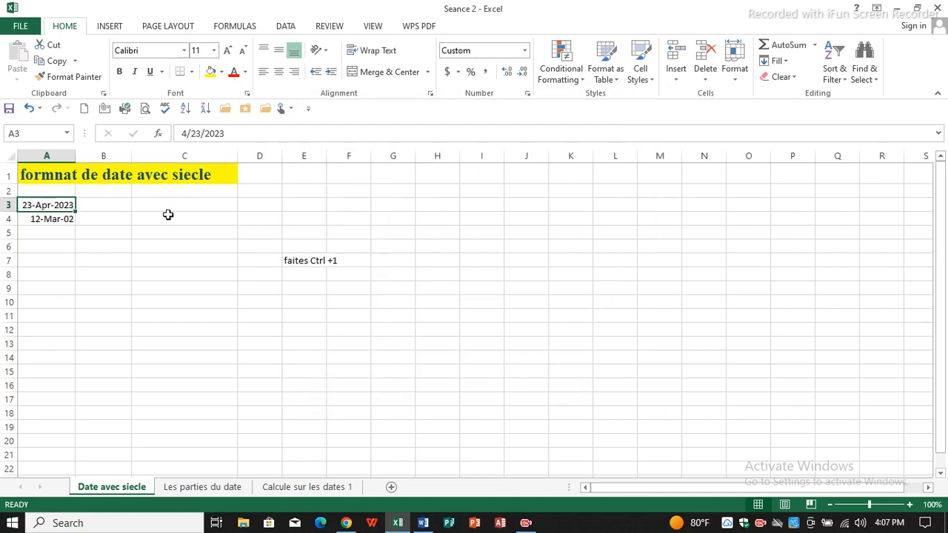
# Apply the custom number format dd-mmm-yyyy to the date in A4
pyautogui.click(69, 220)
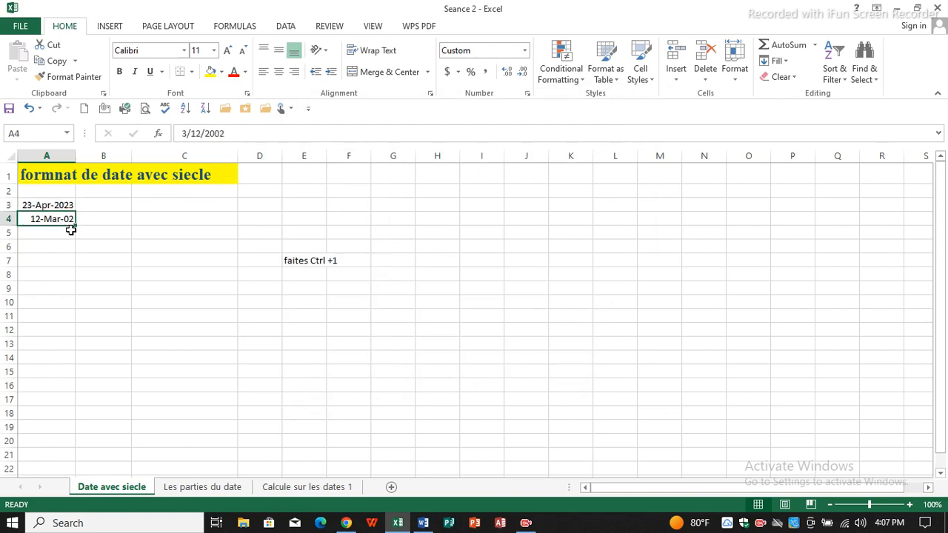
pyautogui.hotkey('ctrl', '1')
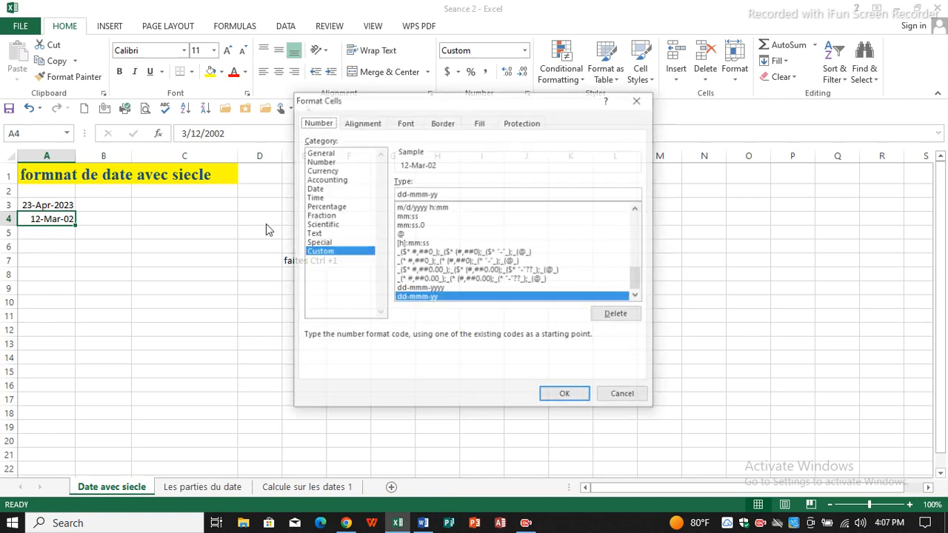
pyautogui.click(492, 193)
pyautogui.write('yy')
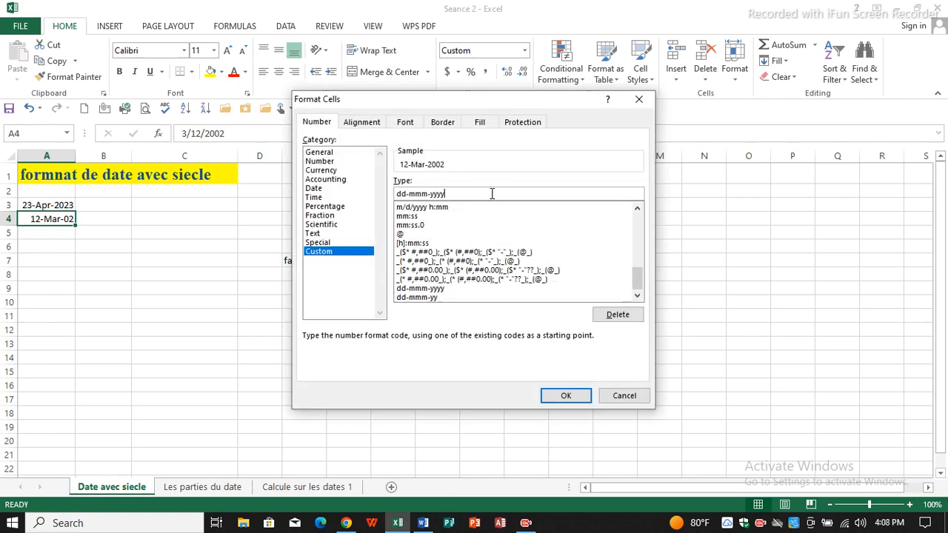
pyautogui.click(555, 394)
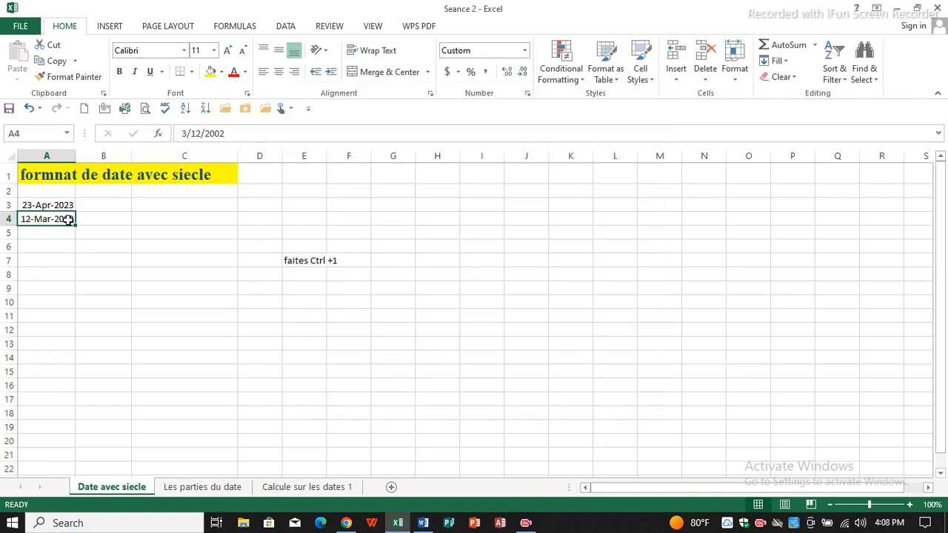
pyautogui.click(317, 273)
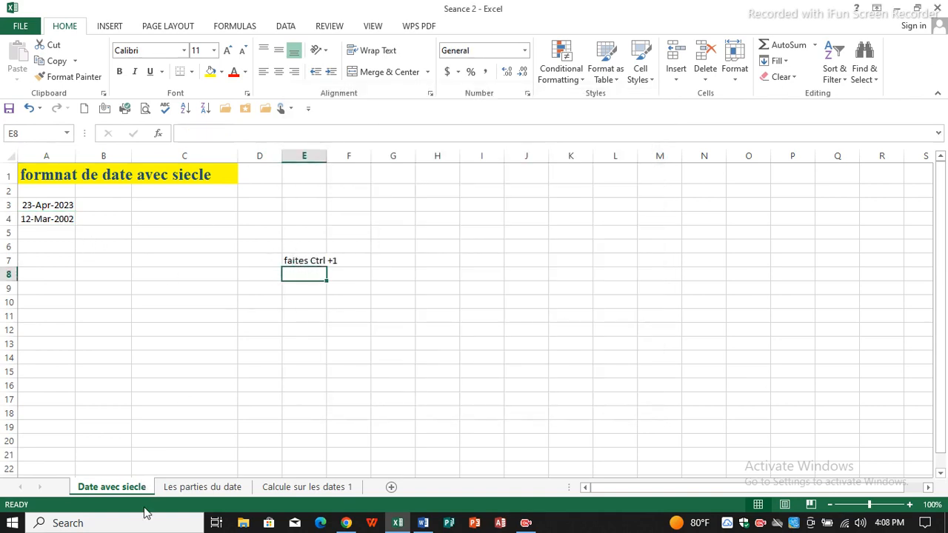
# Open the Les parties du date sheet, and look up the day, month and year formulas in the Word document
pyautogui.click(203, 487)
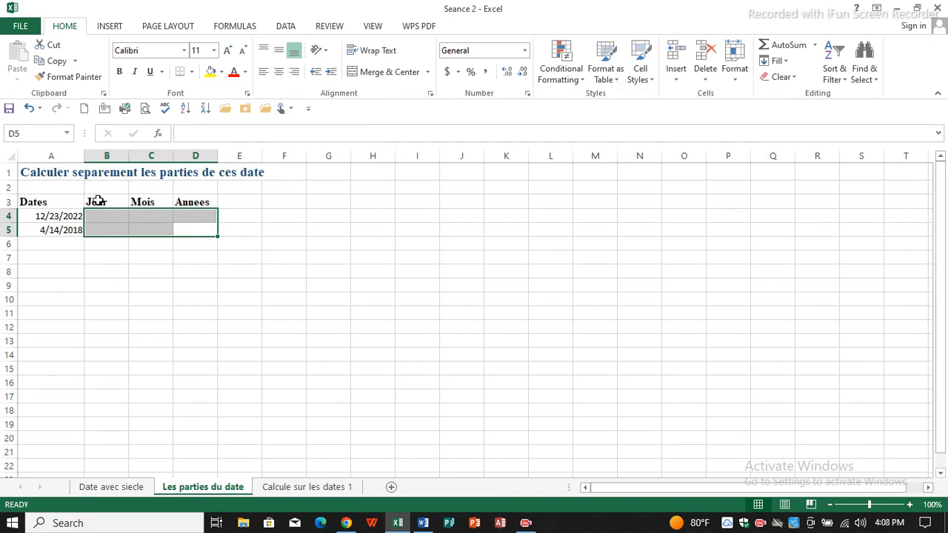
pyautogui.click(423, 523)
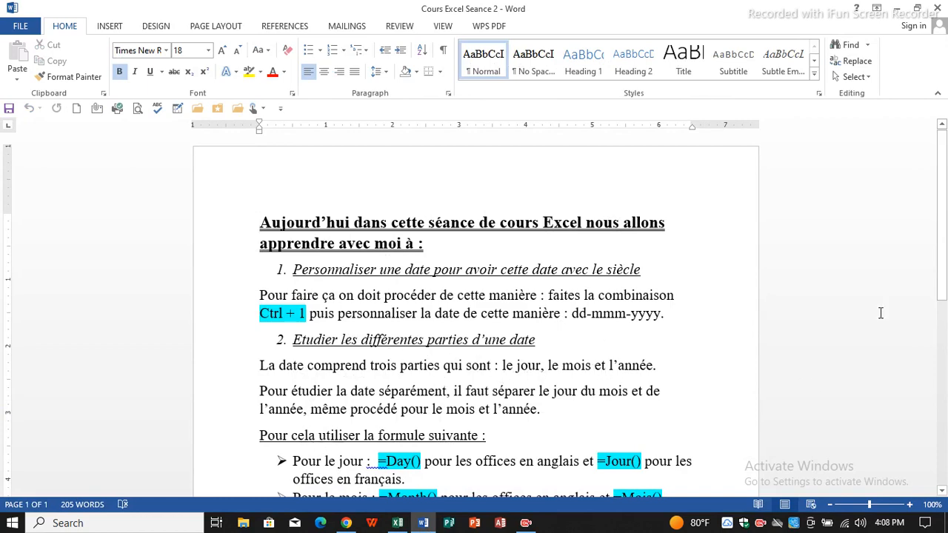
pyautogui.moveTo(944, 265); pyautogui.dragTo(946, 384)
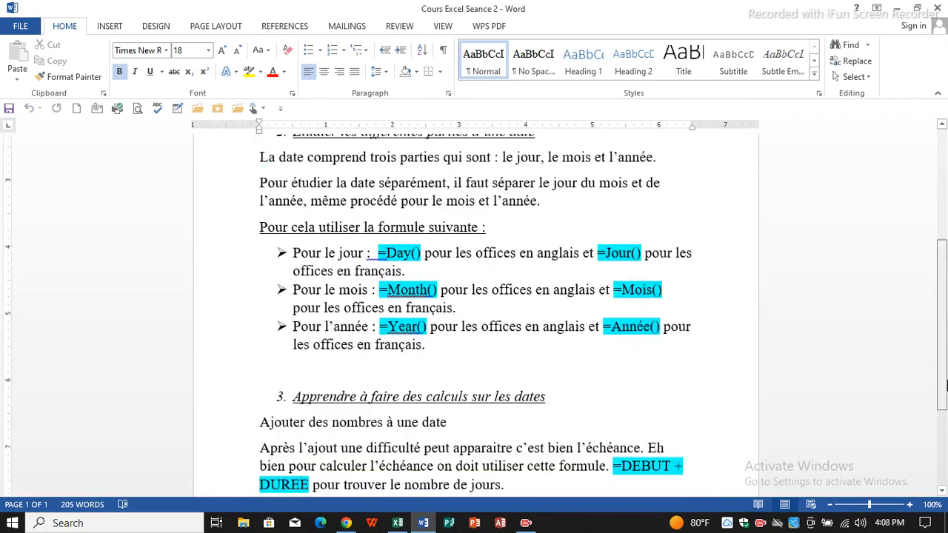
pyautogui.scroll(-2, 566, 194)
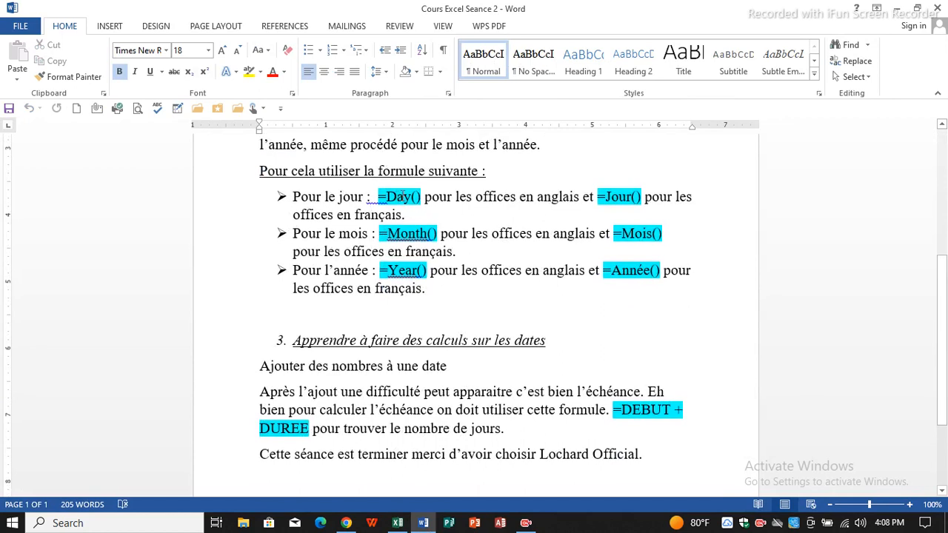
pyautogui.click(405, 197)
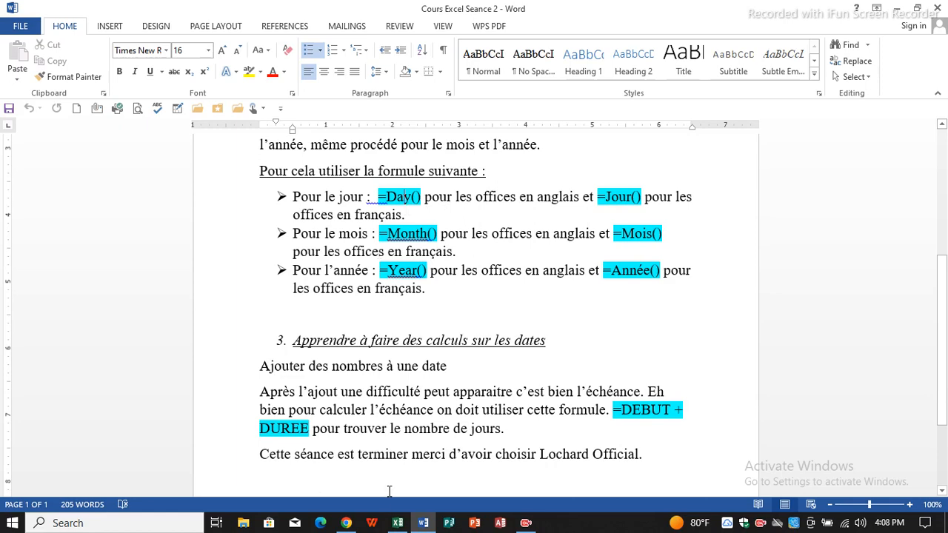
# Switch to Excel and enter =day(A4) in B4 to extract the day from the first date
pyautogui.click(398, 523)
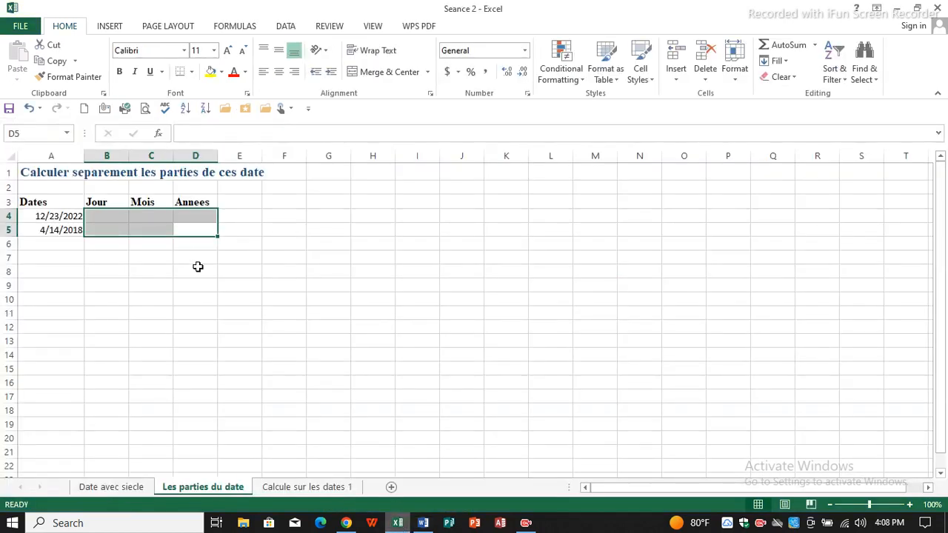
pyautogui.click(96, 216)
pyautogui.write('=')
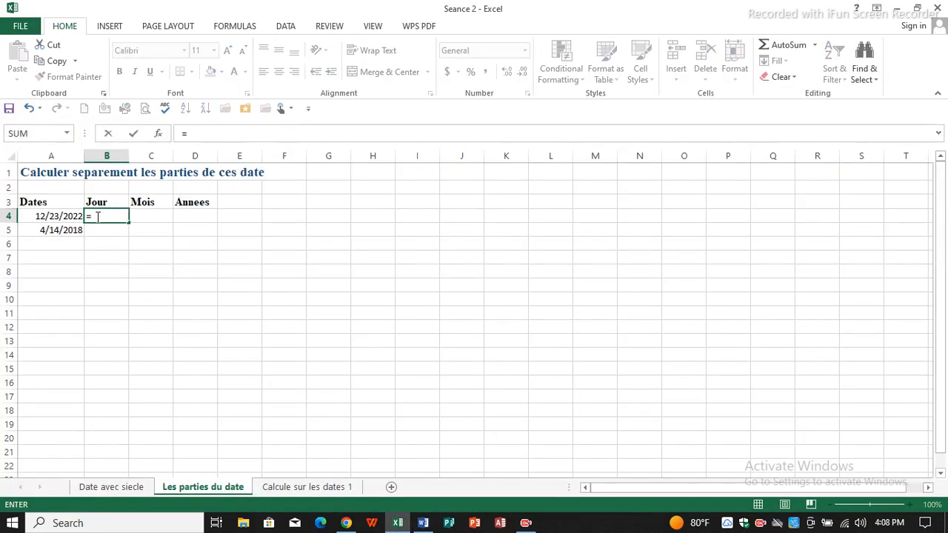
pyautogui.write('day')
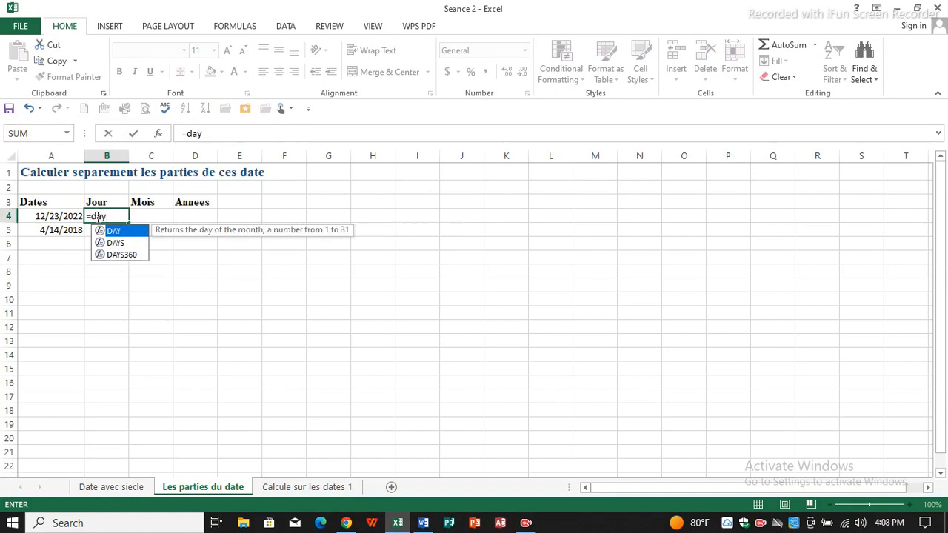
pyautogui.write('(')
pyautogui.click(60, 217)
pyautogui.write(')')
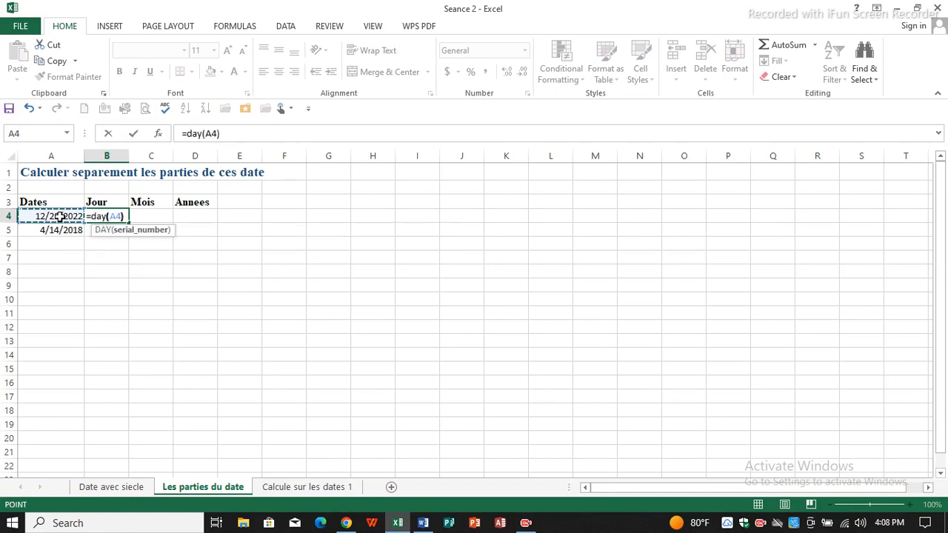
pyautogui.press('Return')
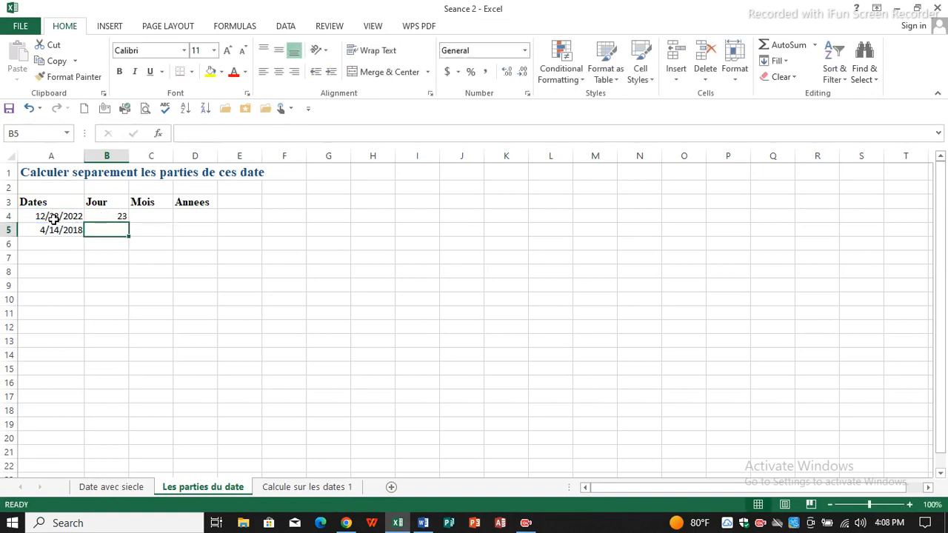
# Check the month formula in the Word document, and enter =month(A4) in C4 of the Excel sheet
pyautogui.click(149, 215)
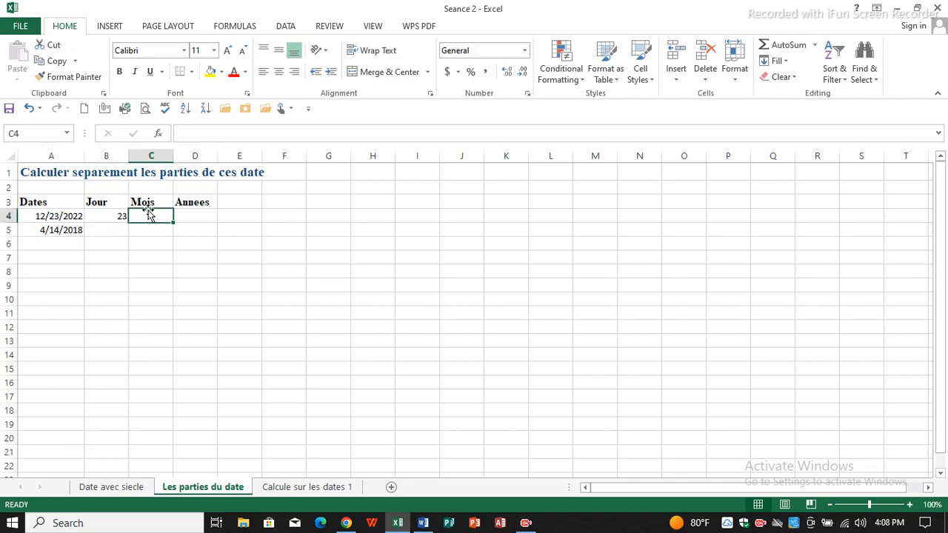
pyautogui.click(423, 523)
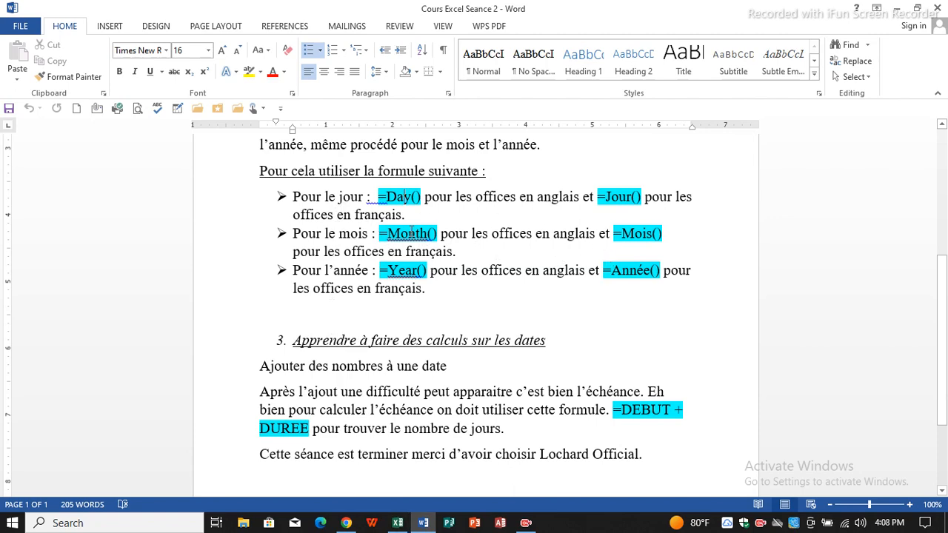
pyautogui.click(399, 522)
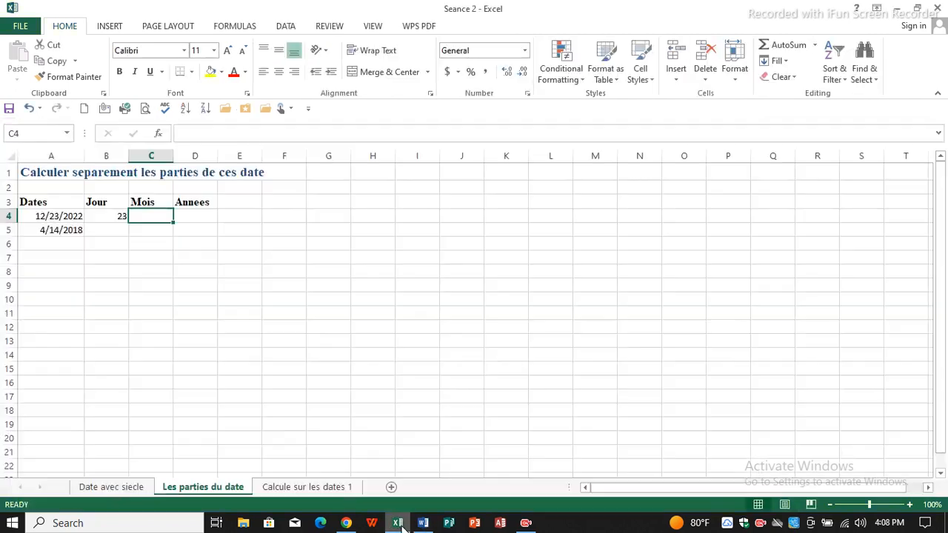
pyautogui.write('=m')
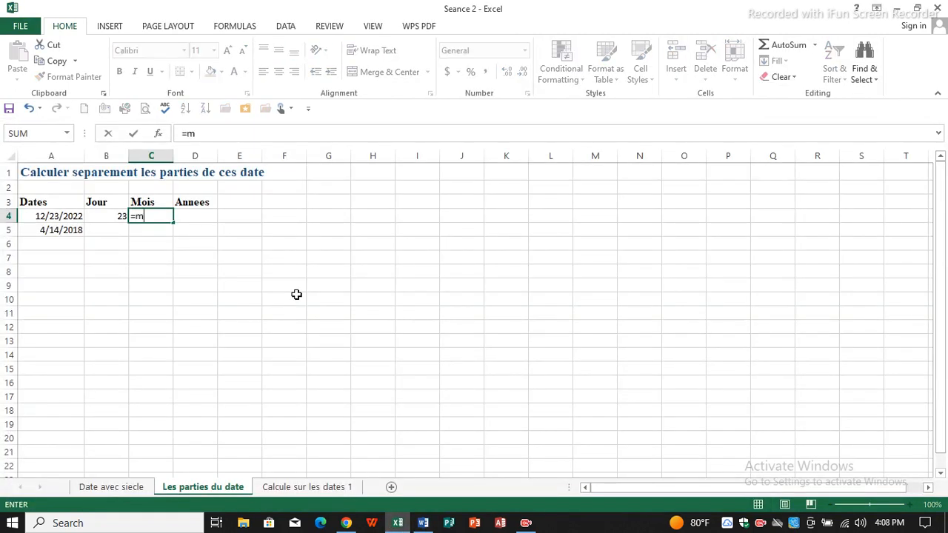
pyautogui.write('onth')
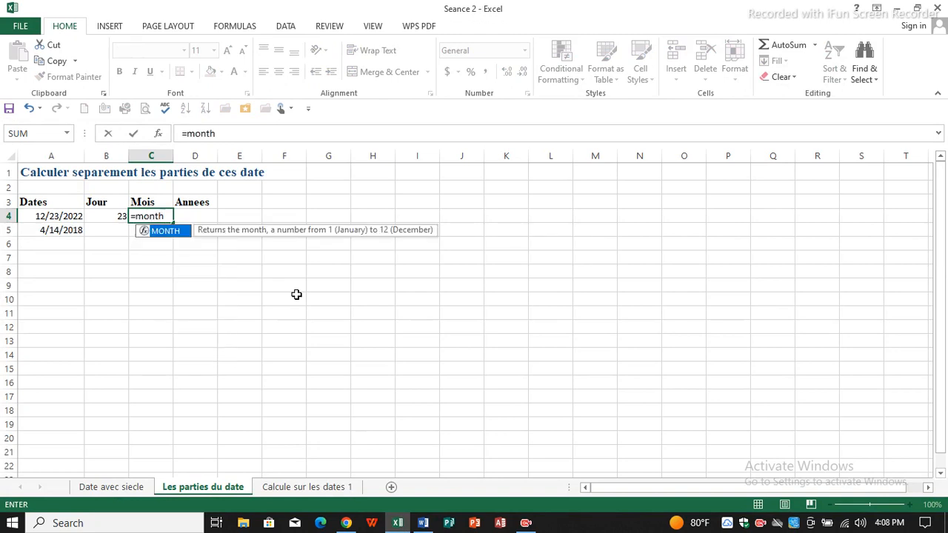
pyautogui.write('(')
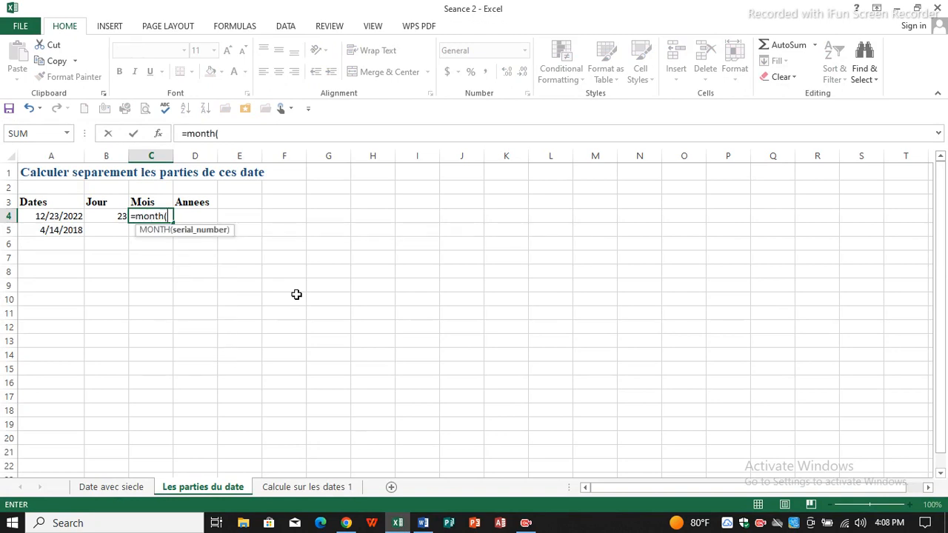
pyautogui.click(67, 219)
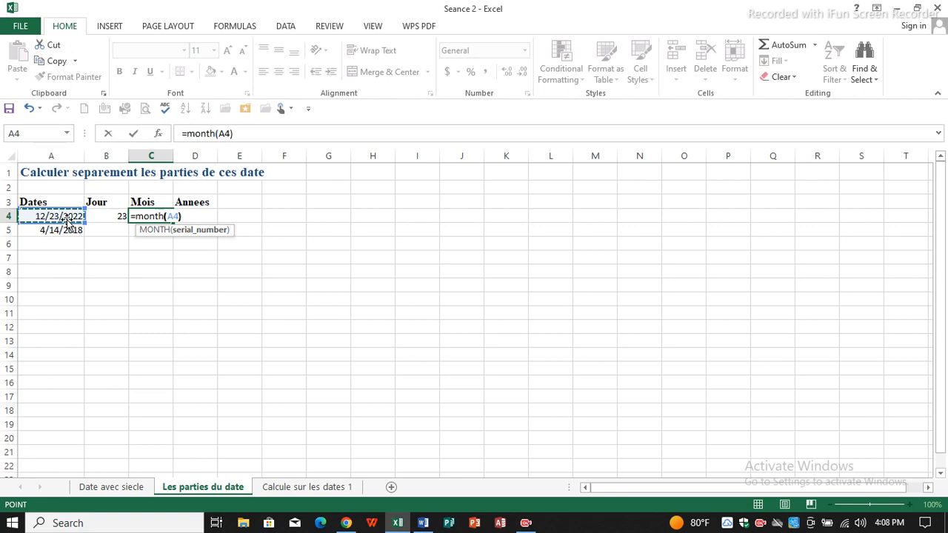
pyautogui.press('Return')
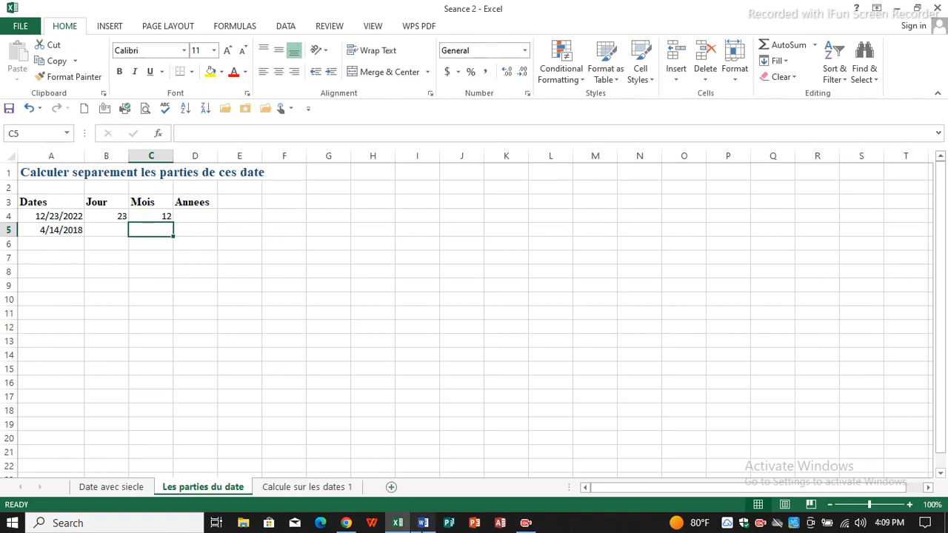
# Check the year formula in the Word document, and enter =year(A4) in D4 of the Excel sheet
pyautogui.click(423, 522)
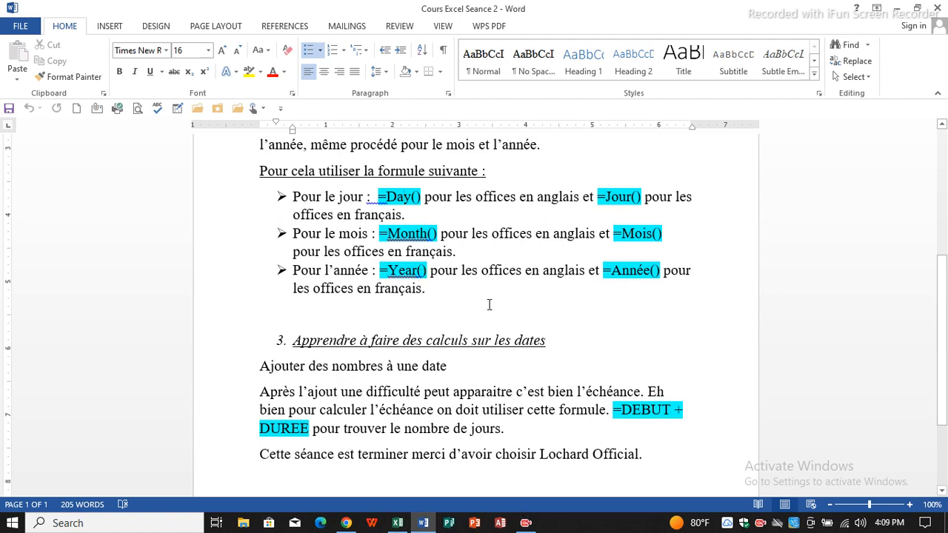
pyautogui.click(398, 523)
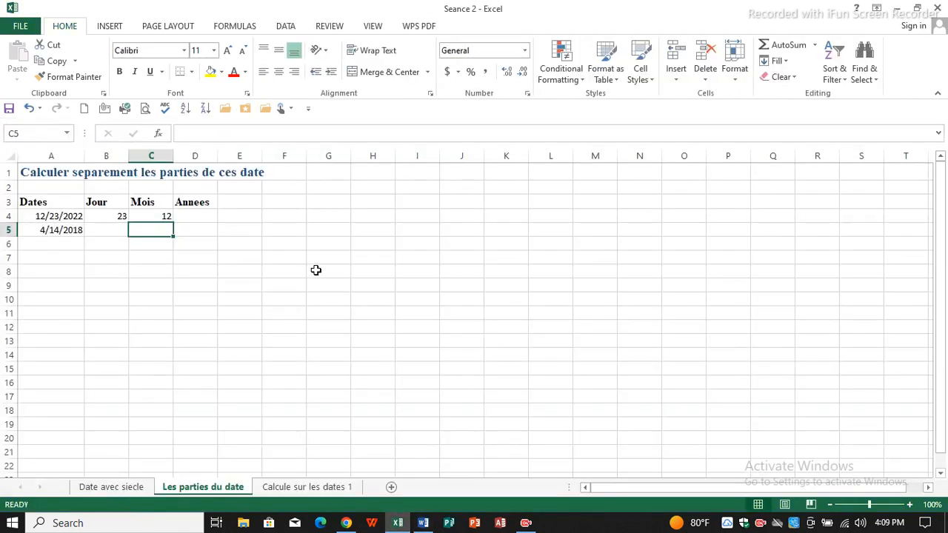
pyautogui.click(200, 214)
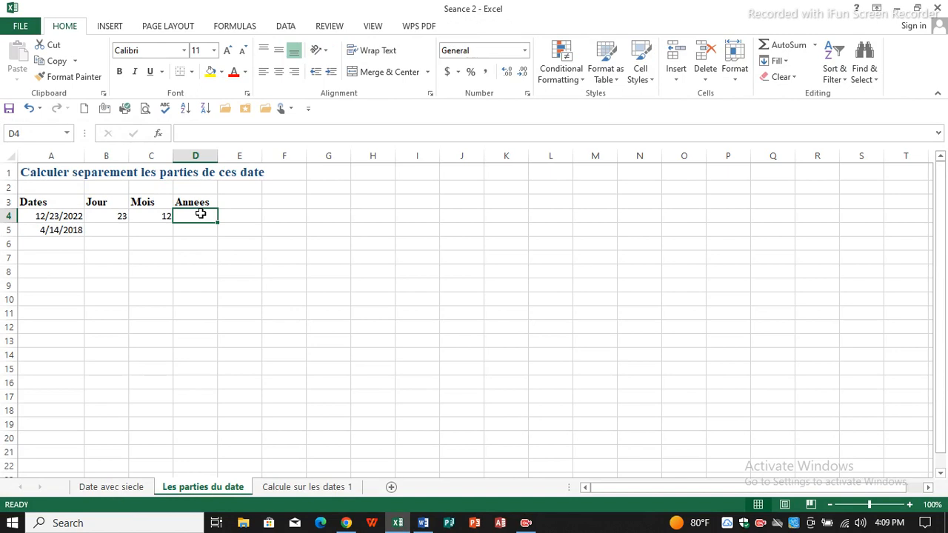
pyautogui.write('=ye')
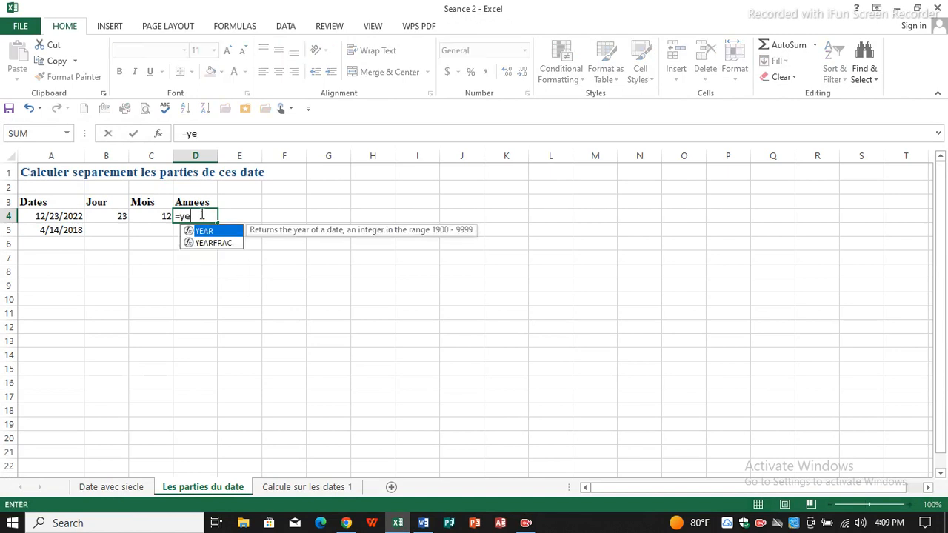
pyautogui.write('ar(')
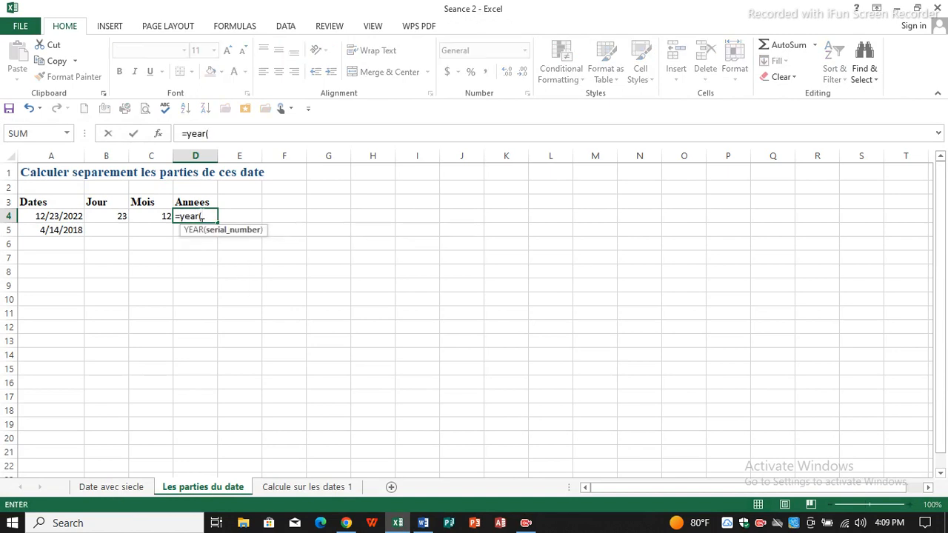
pyautogui.click(74, 220)
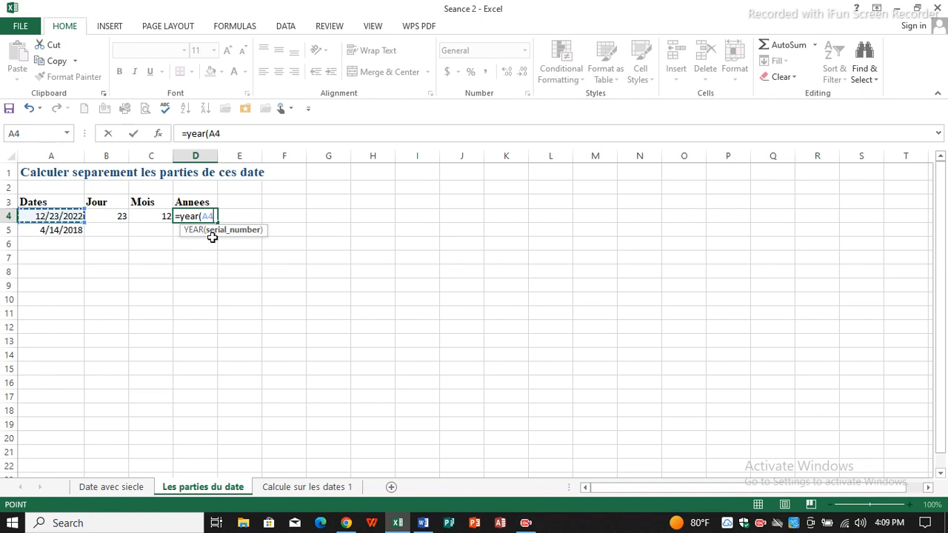
pyautogui.write(')')
pyautogui.press('Return')
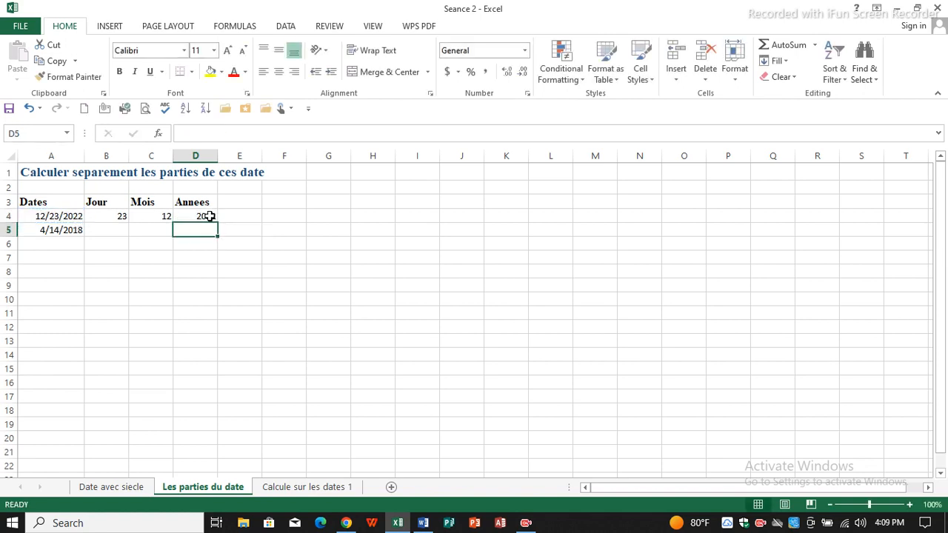
# Enter =day(A5) in B5 to extract the day from the second date
pyautogui.click(116, 233)
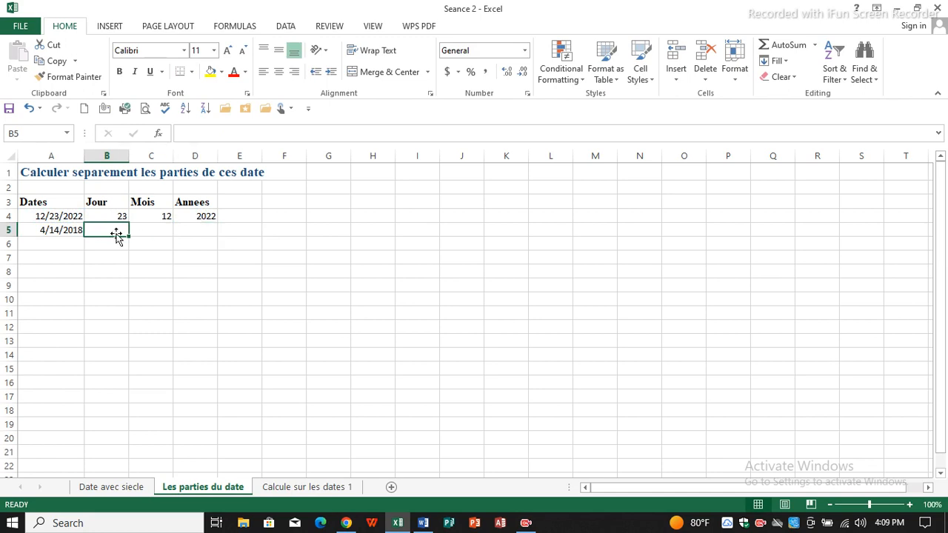
pyautogui.write('=day')
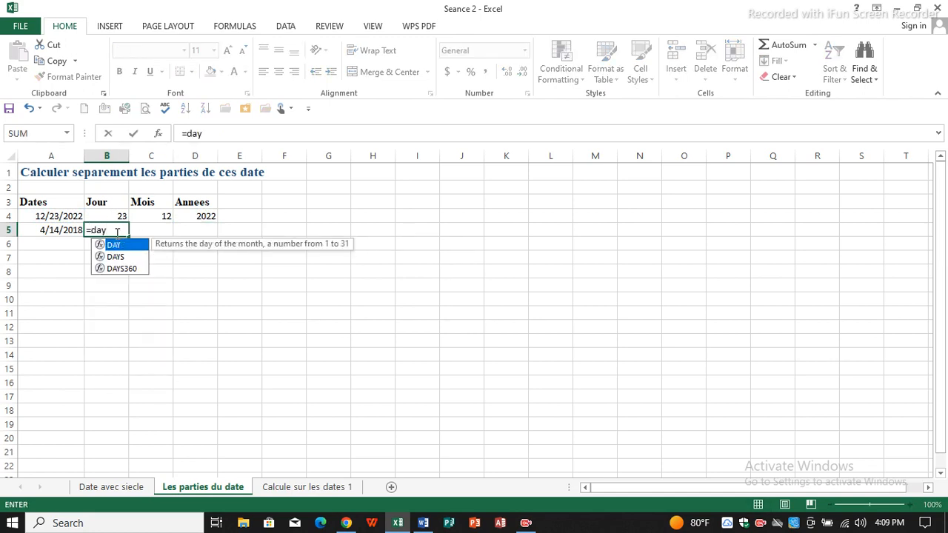
pyautogui.write('(')
pyautogui.click(55, 235)
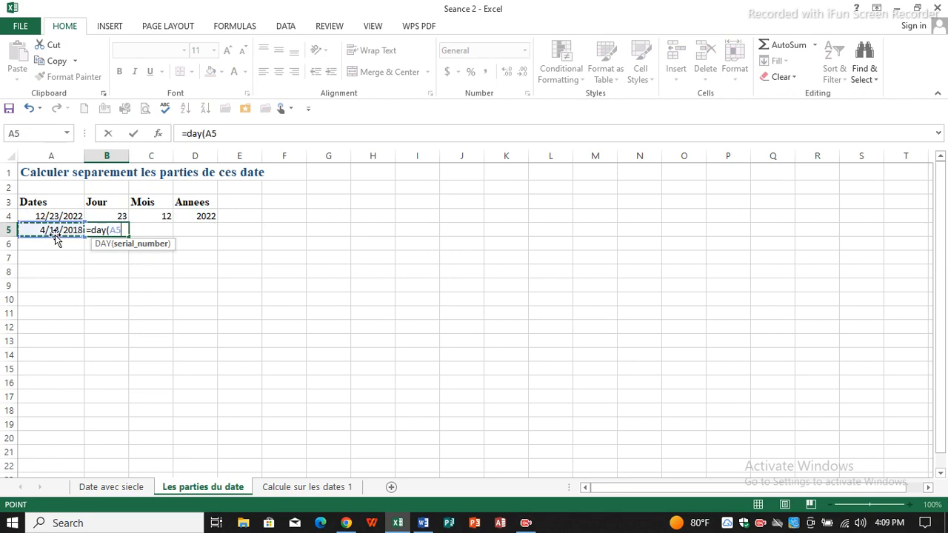
pyautogui.write(')')
pyautogui.press('Return')
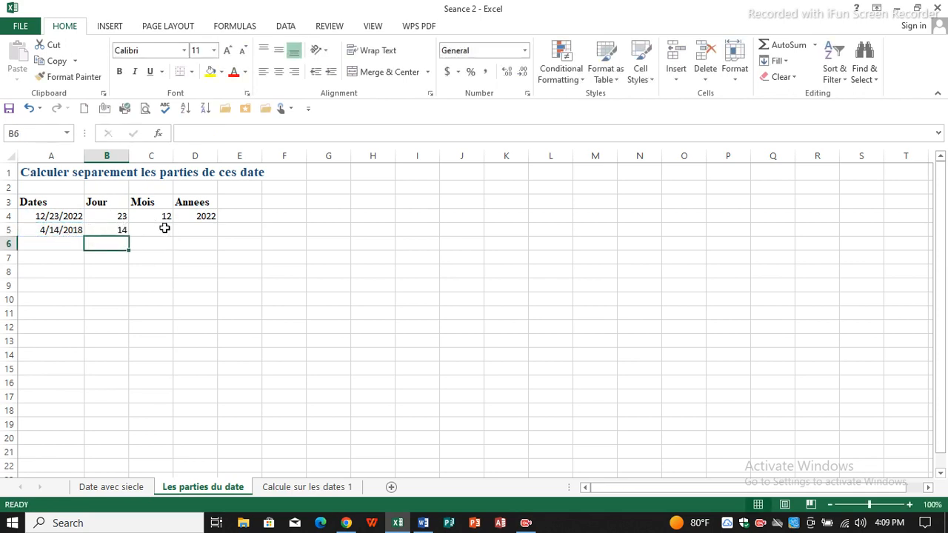
# Enter =month(A5) in C5 to extract the month from the second date
pyautogui.click(165, 228)
pyautogui.write('=mon')
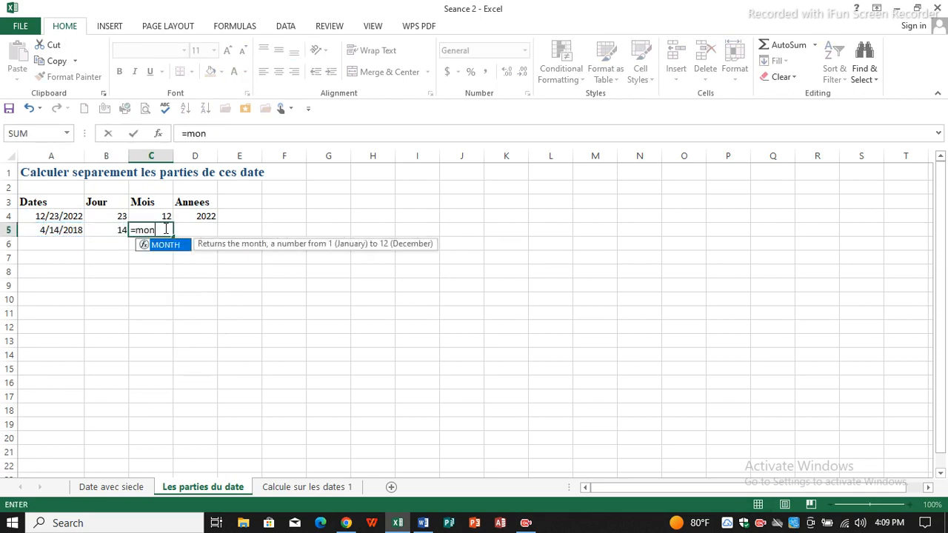
pyautogui.write('th(')
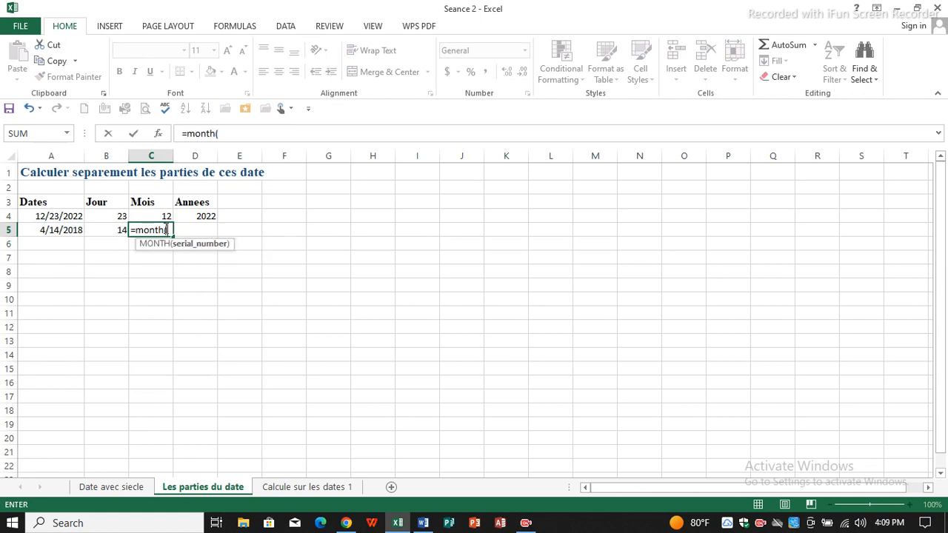
pyautogui.click(75, 229)
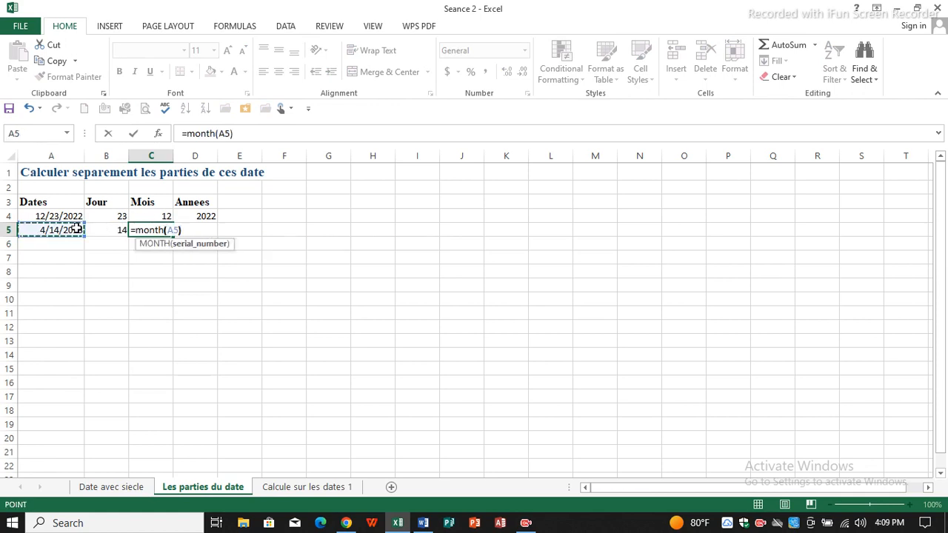
pyautogui.press('Return')
# Enter =year(A5) in D5 to extract the year from the second date
pyautogui.click(192, 231)
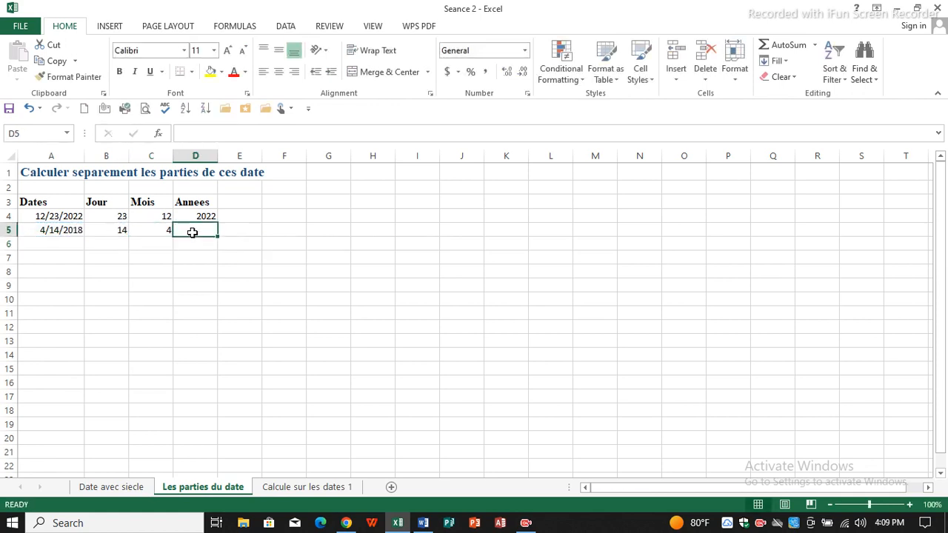
pyautogui.write('=yea')
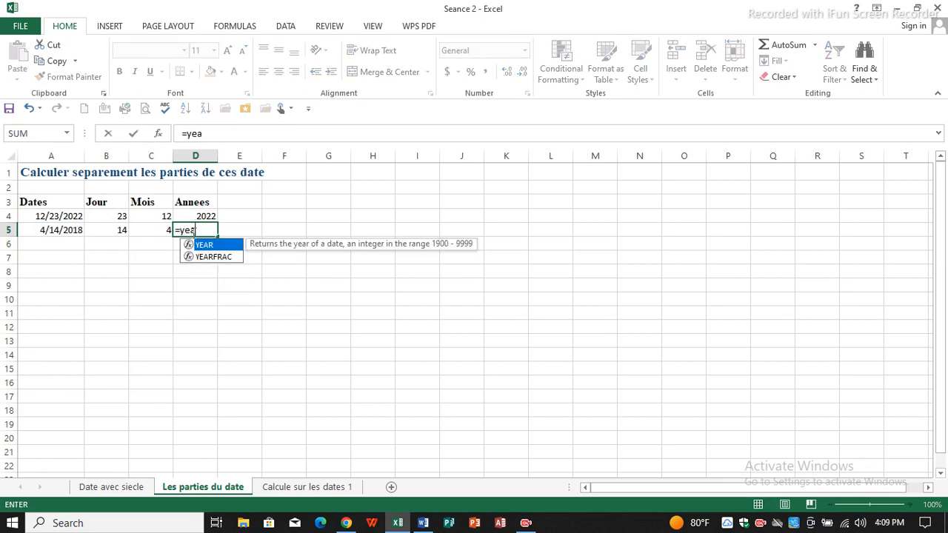
pyautogui.write('r(')
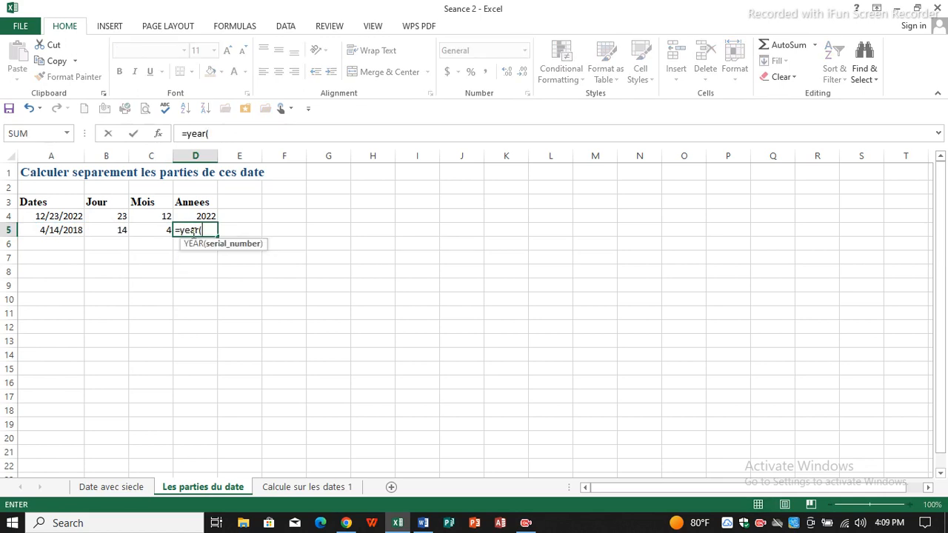
pyautogui.click(75, 230)
pyautogui.write(')')
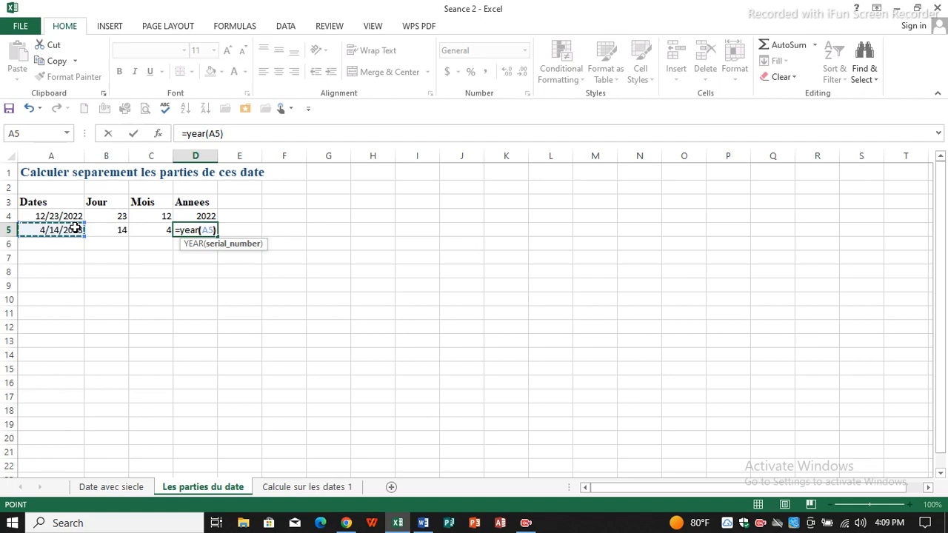
pyautogui.press('Return')
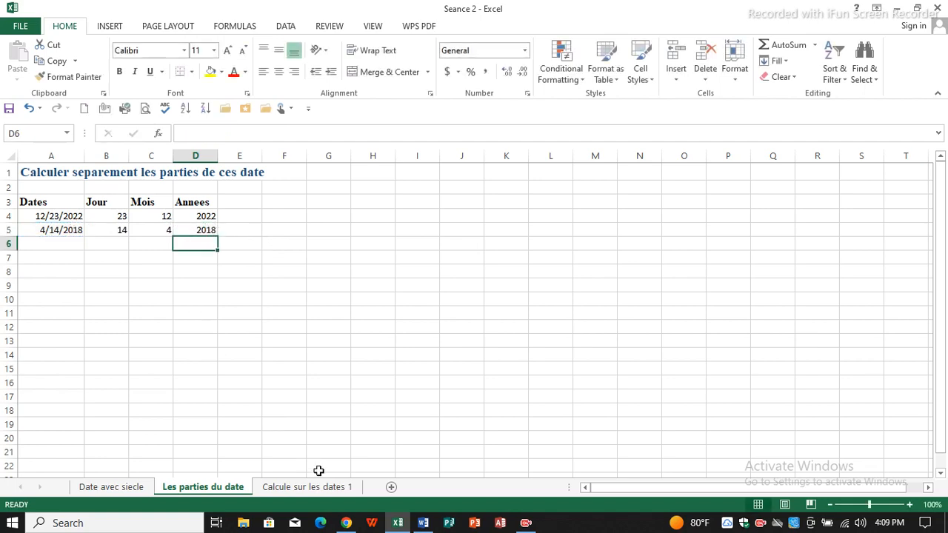
# Look up the date calculation formula in the Word document, and open the Calcule sur les dates 1 sheet in Excel
pyautogui.click(423, 523)
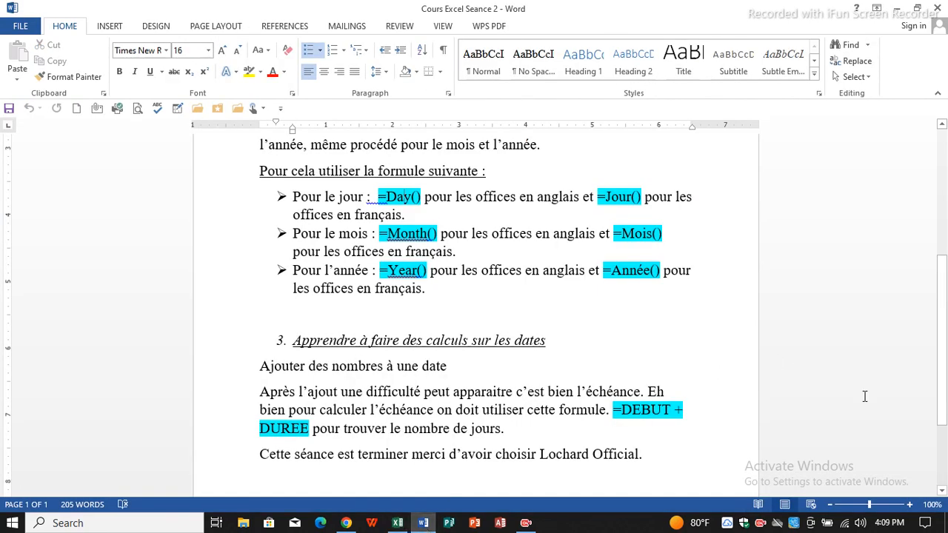
pyautogui.scroll(-3, 942, 319)
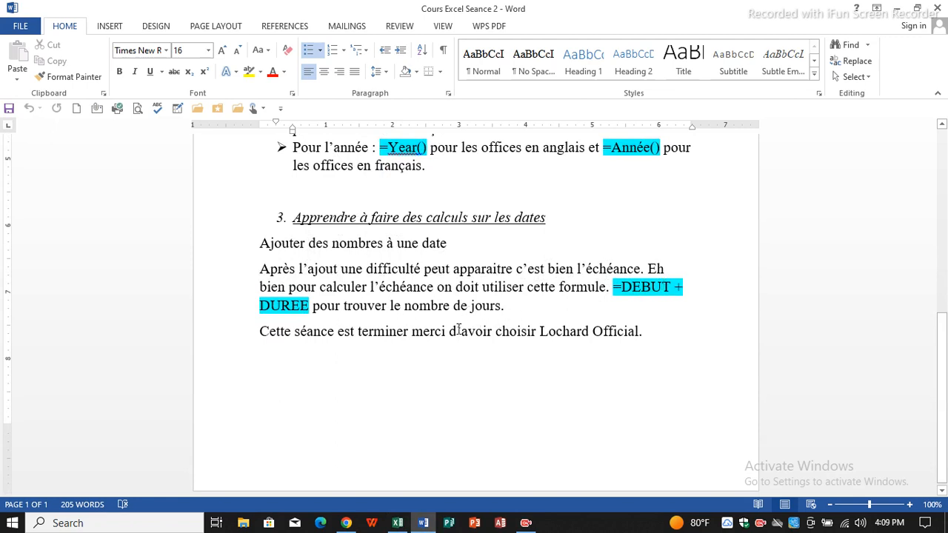
pyautogui.click(397, 523)
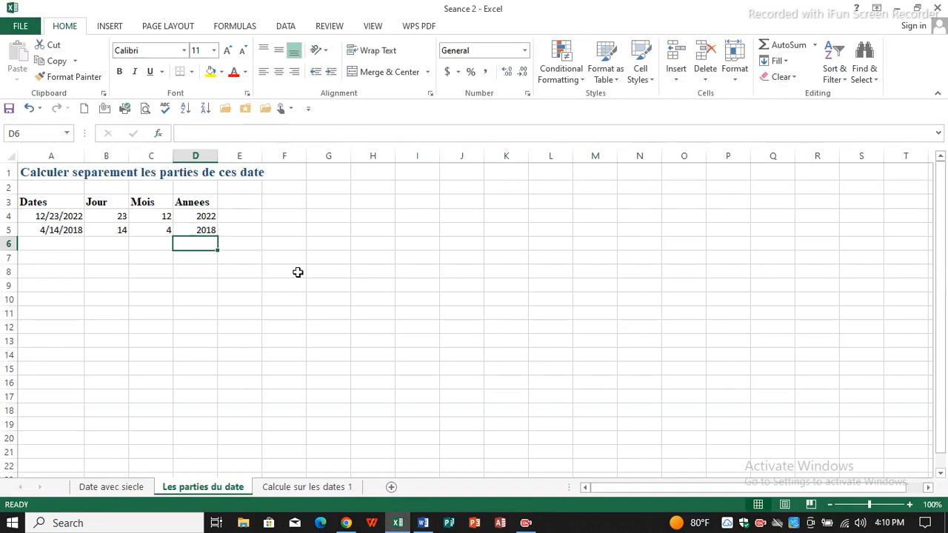
pyautogui.click(280, 487)
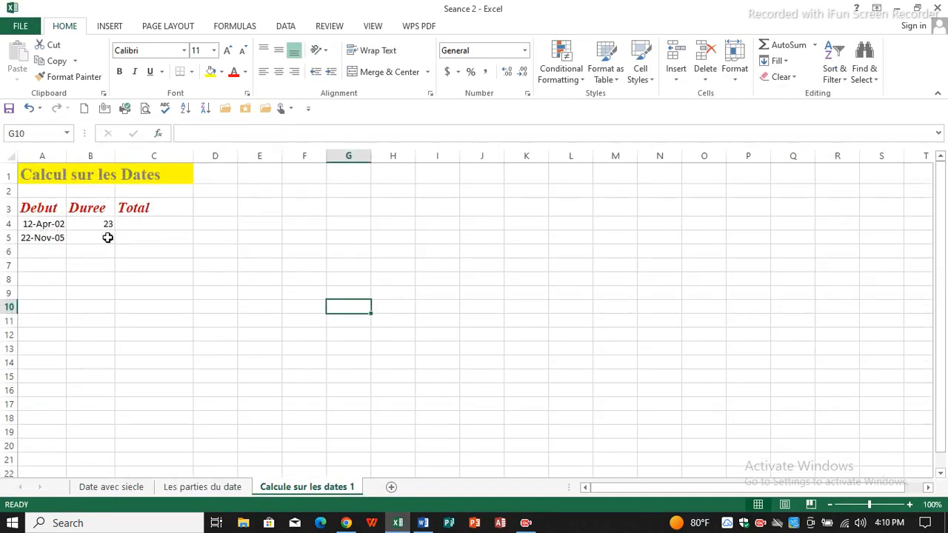
# Enter =A4+B4 in C4 to add the duration to the first start date
pyautogui.click(147, 223)
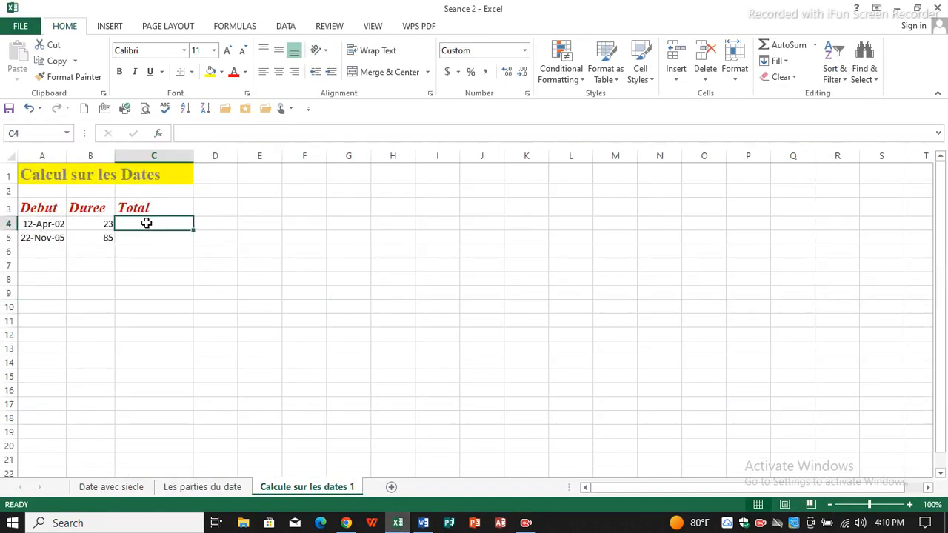
pyautogui.write('=')
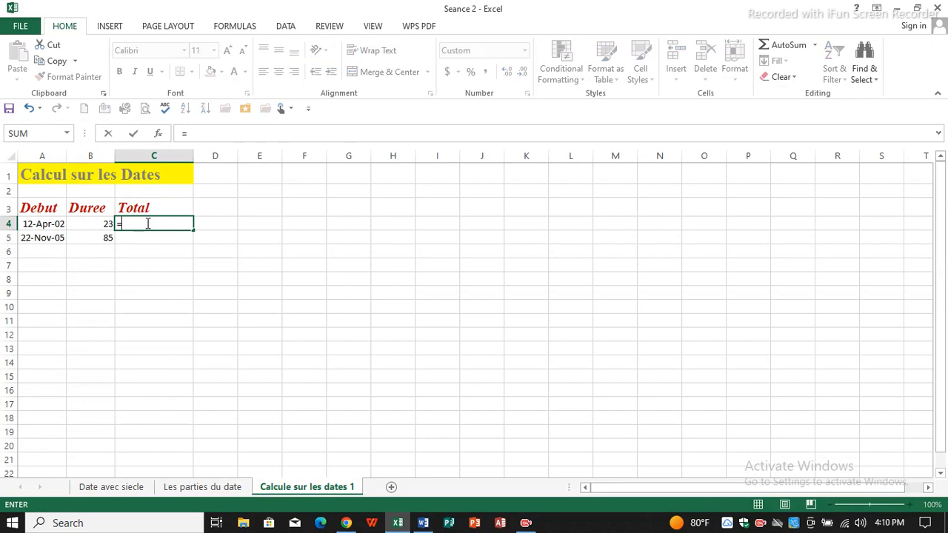
pyautogui.click(38, 224)
pyautogui.write('+')
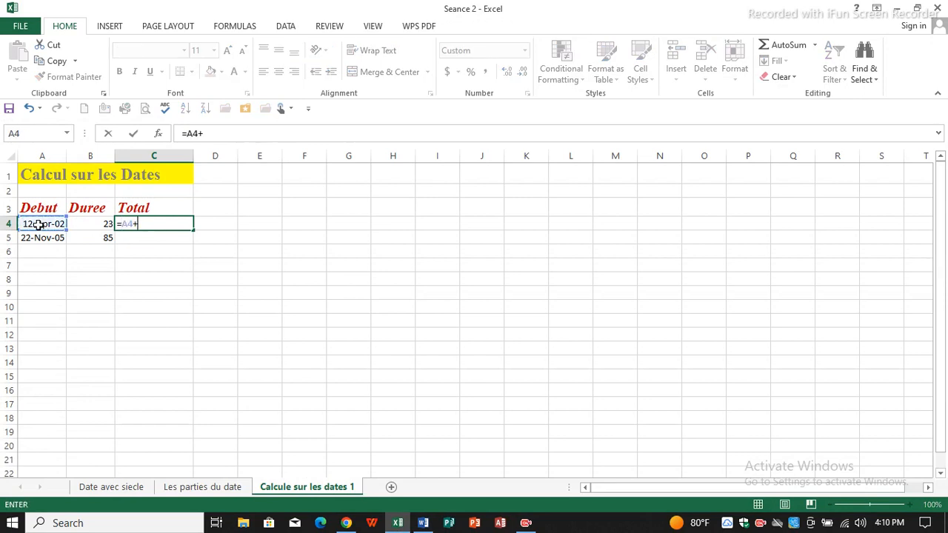
pyautogui.click(102, 223)
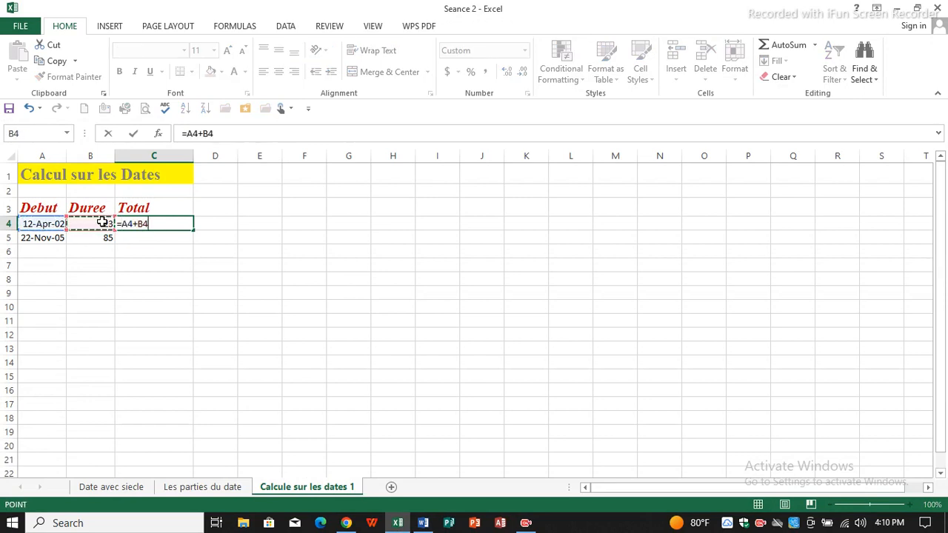
pyautogui.press('Return')
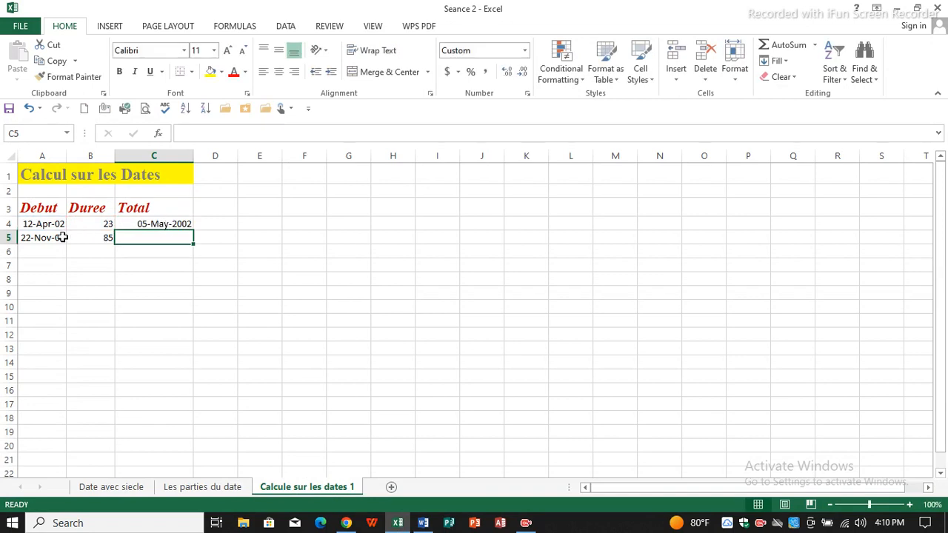
# Enter =A5+B5 in C5 to add the duration to the second start date
pyautogui.write('=')
pyautogui.click(43, 243)
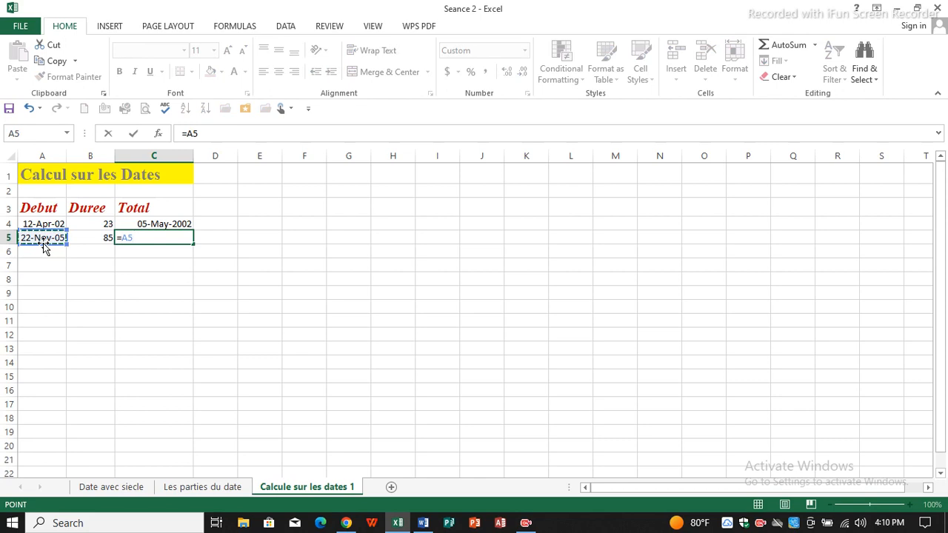
pyautogui.write('+')
pyautogui.click(79, 237)
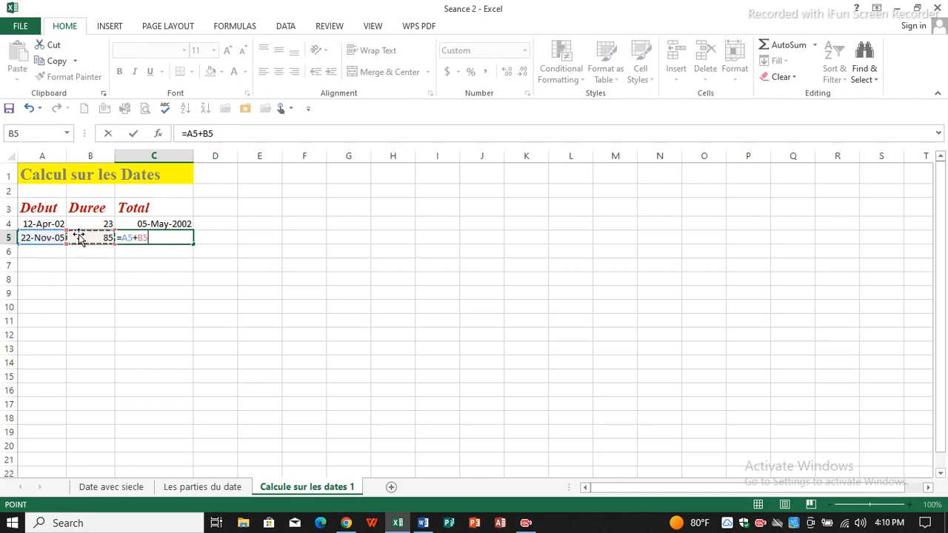
pyautogui.press('Return')
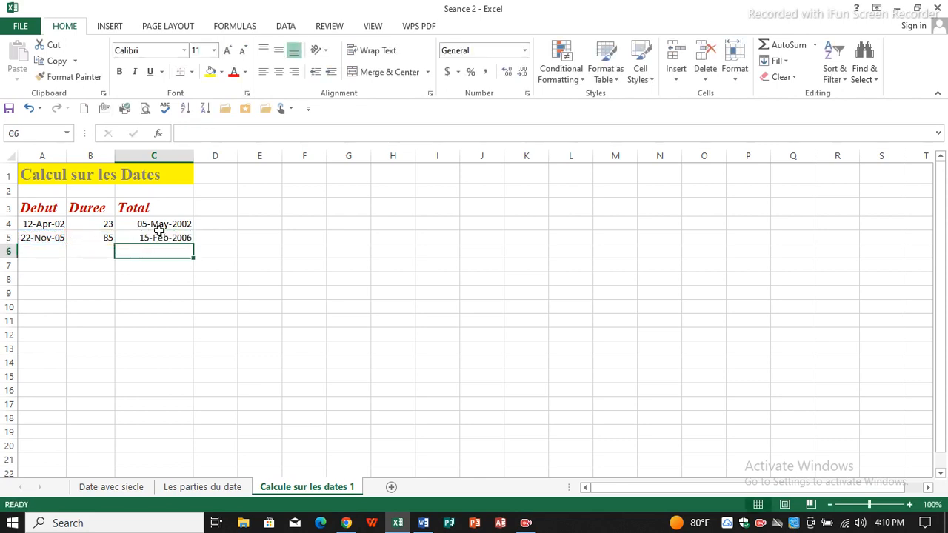
# Switch to the Word document and select its closing thank-you sentence to read it
pyautogui.click(423, 523)
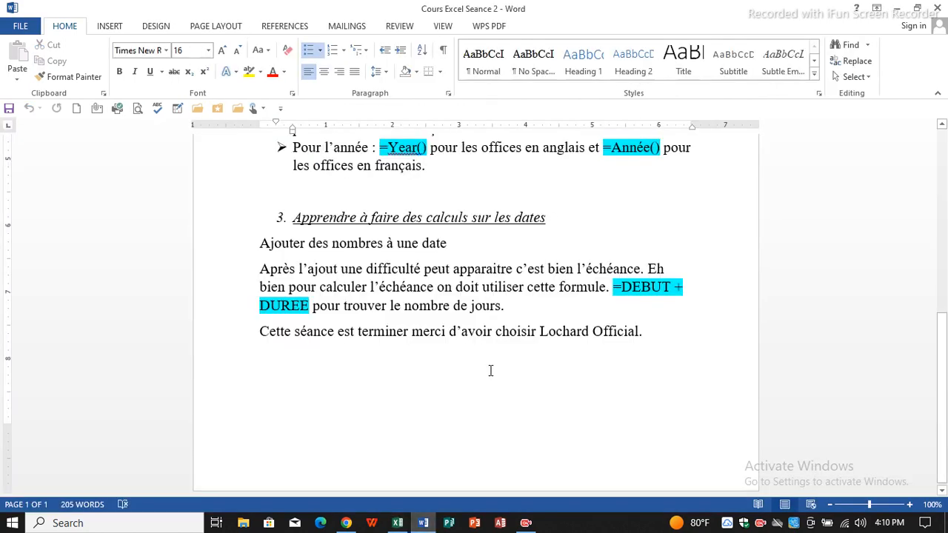
pyautogui.moveTo(510, 332); pyautogui.dragTo(264, 336)
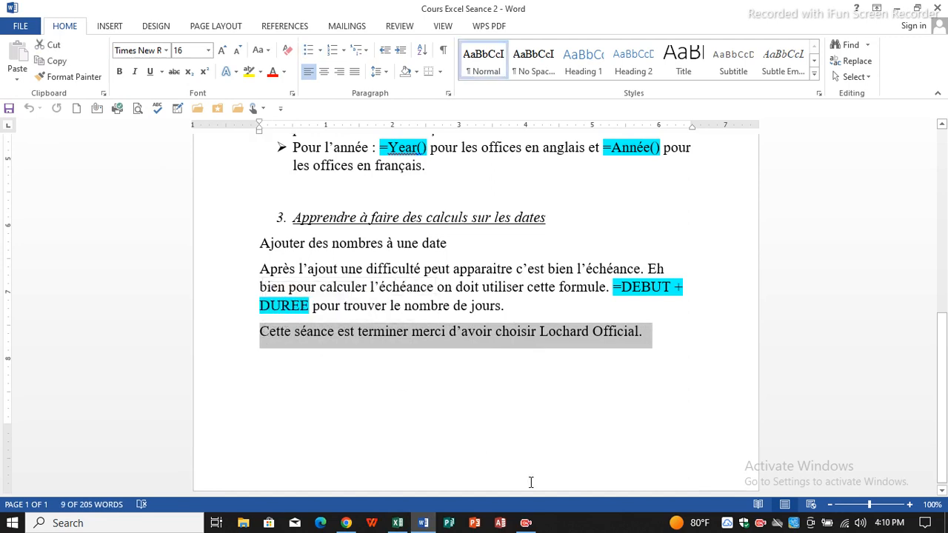
pyautogui.click(527, 524)
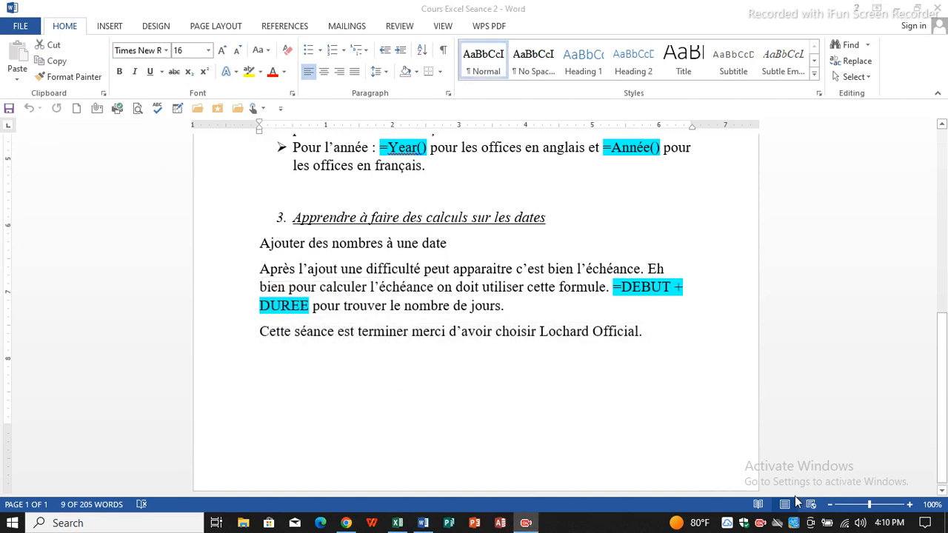